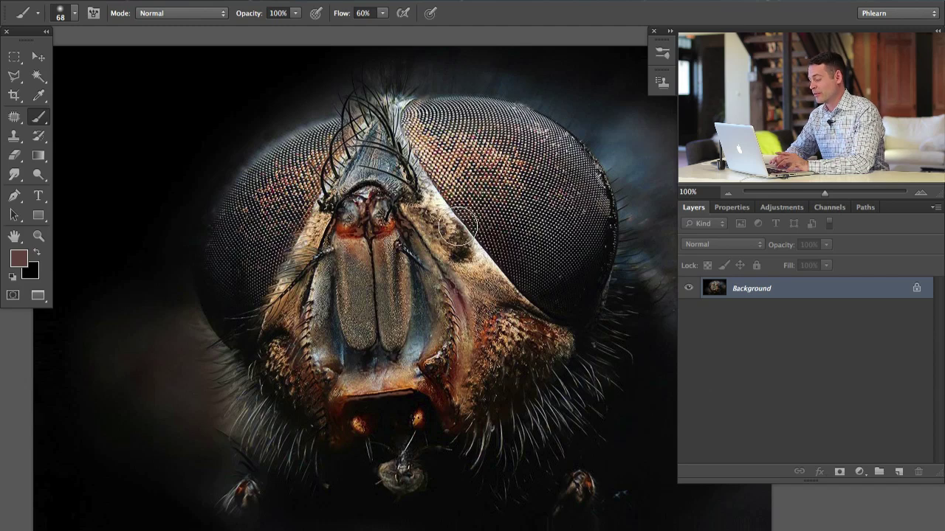
Step: Pan the fly photo slightly and return to Standard Screen Mode
drag(457, 225, 450, 242)
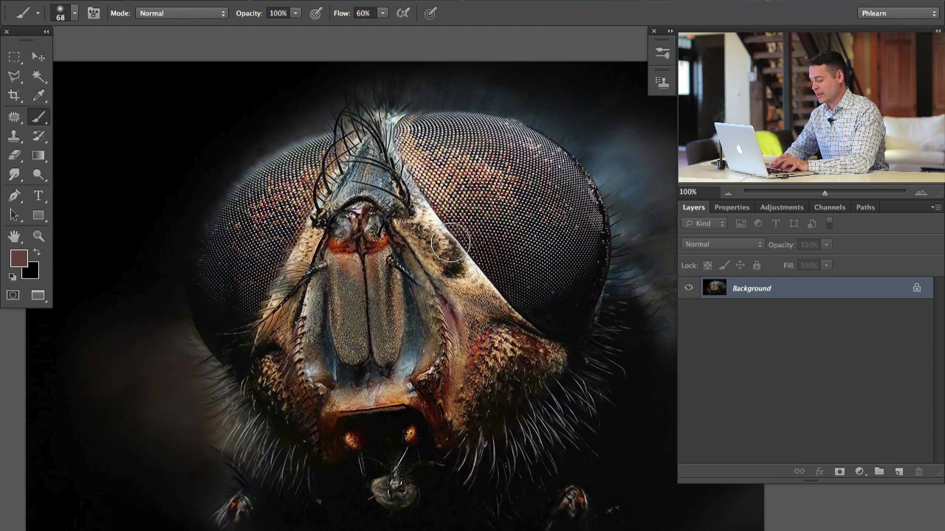
key(f)
key(f)
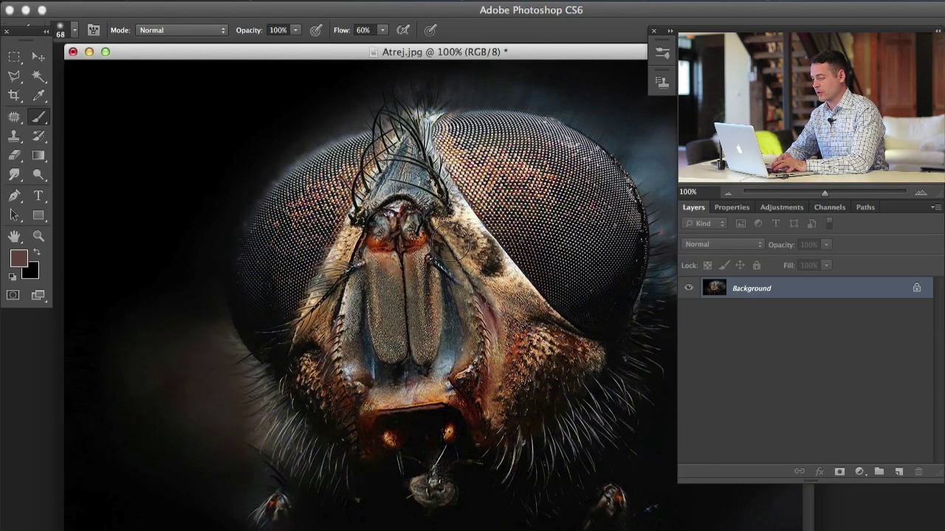
key(super+minus)
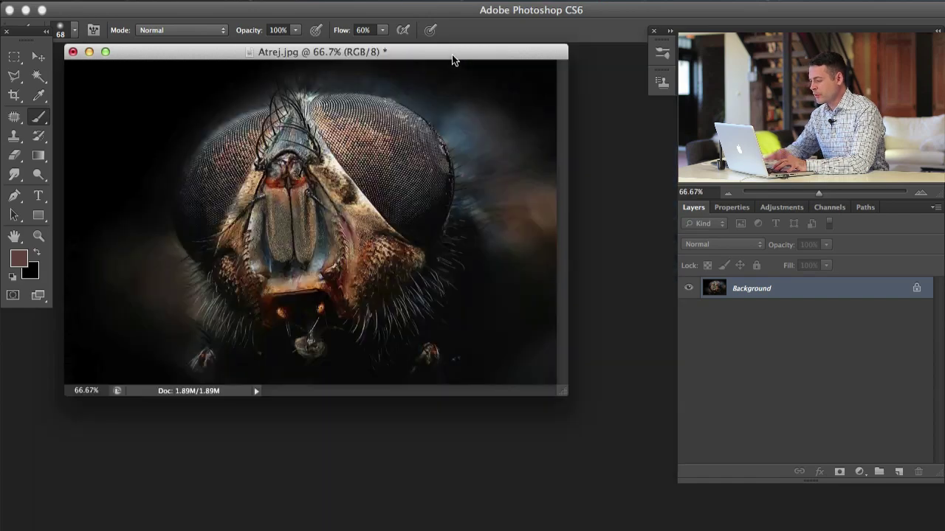
click(141, 1)
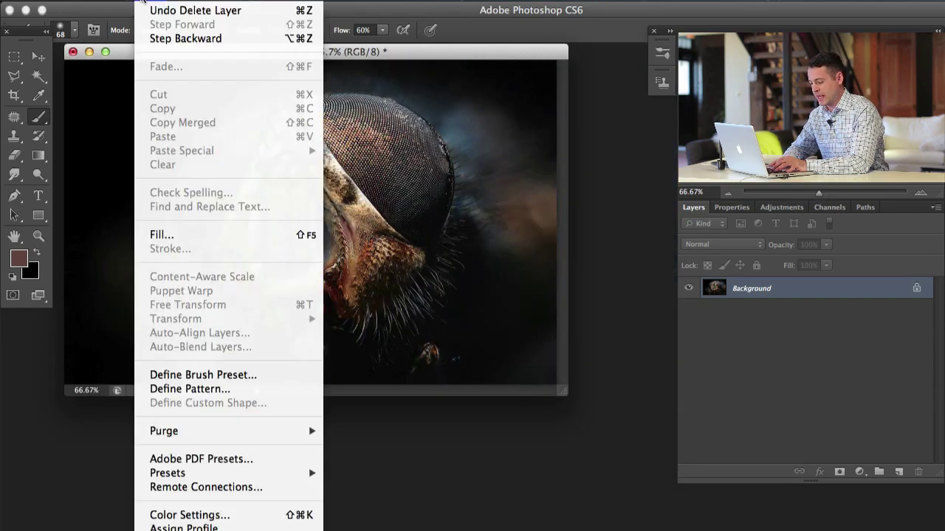
click(197, 521)
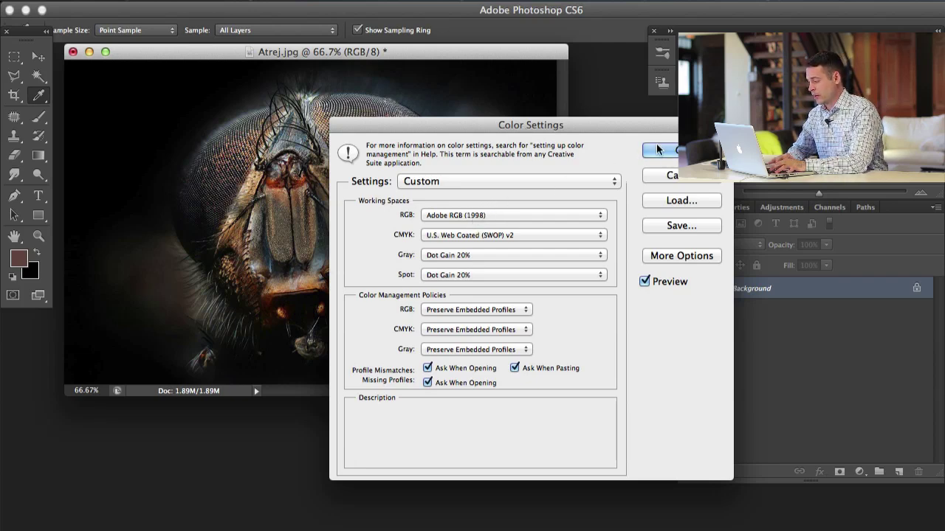
click(675, 181)
key(b)
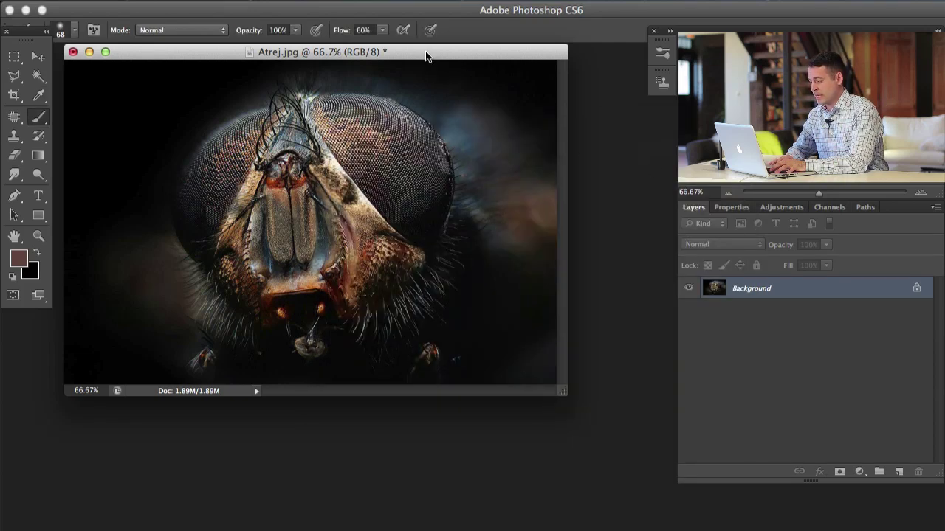
drag(427, 54, 442, 94)
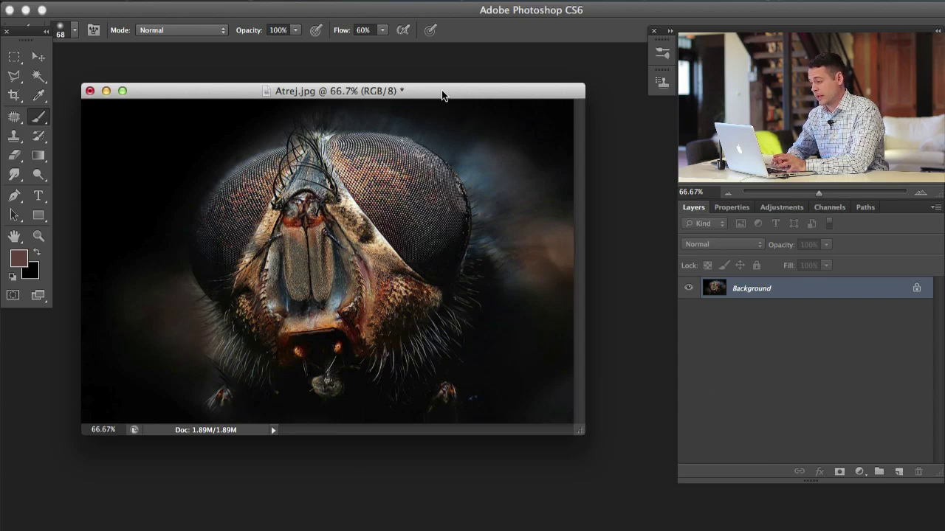
drag(442, 94, 457, 95)
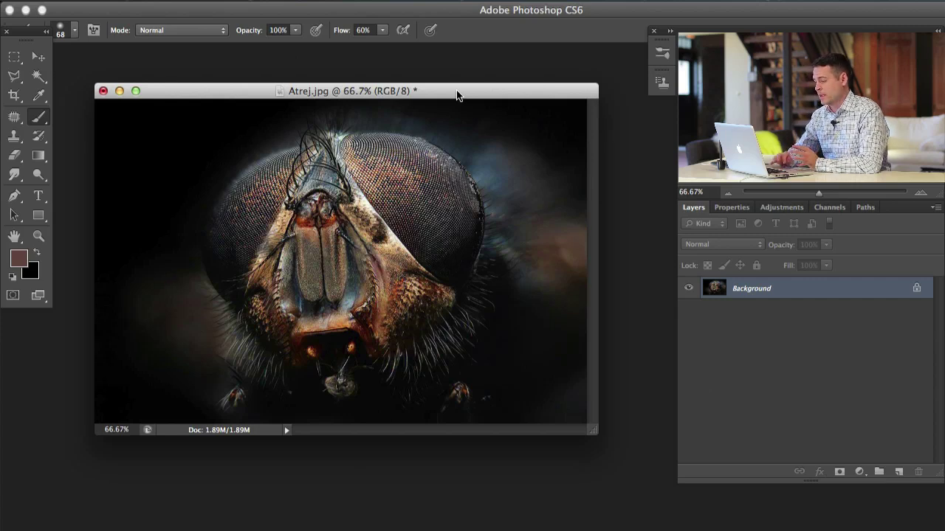
drag(457, 95, 460, 85)
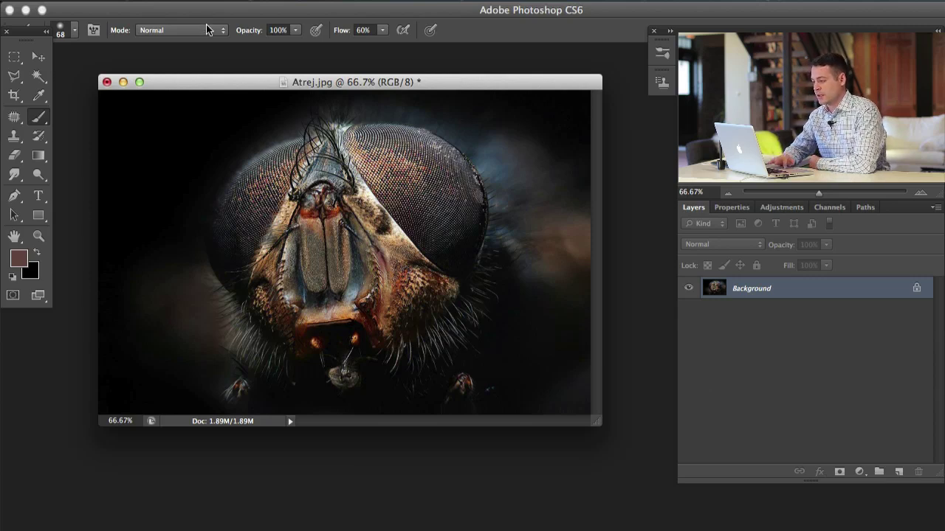
click(195, 1)
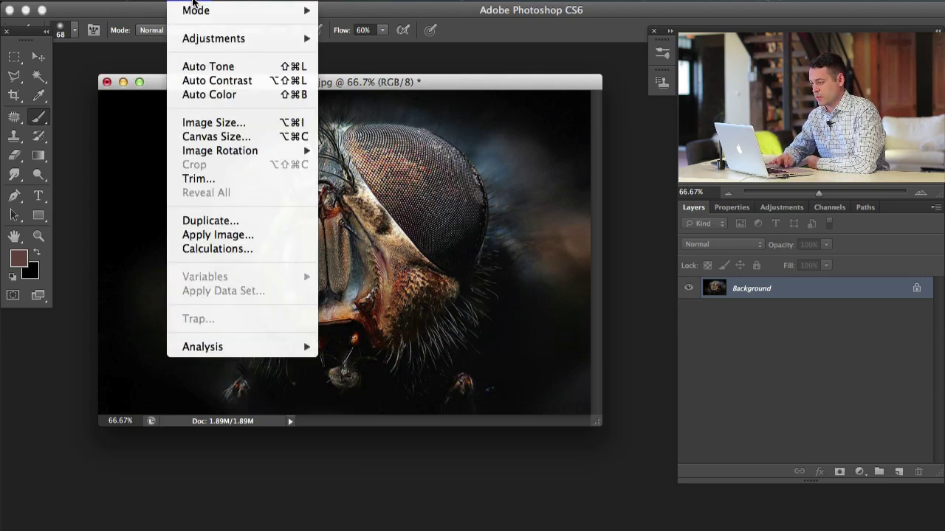
click(243, 123)
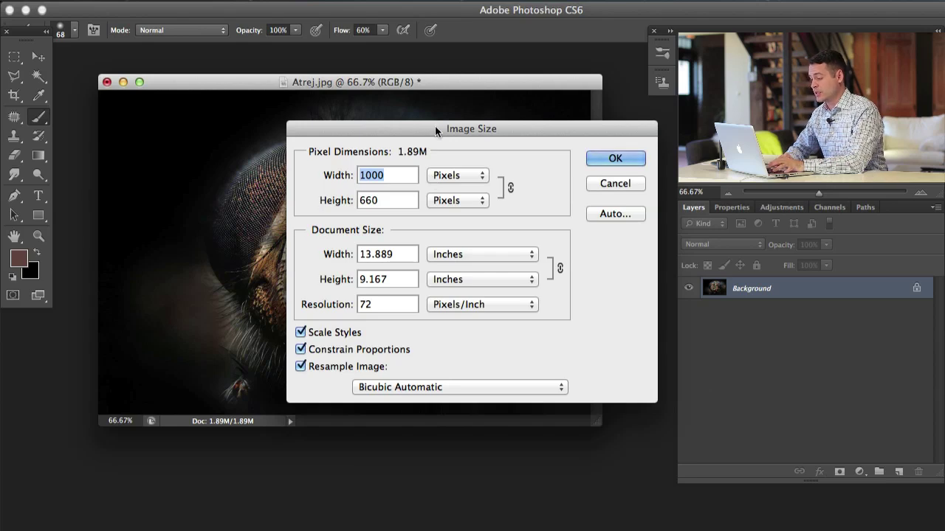
drag(435, 126, 430, 142)
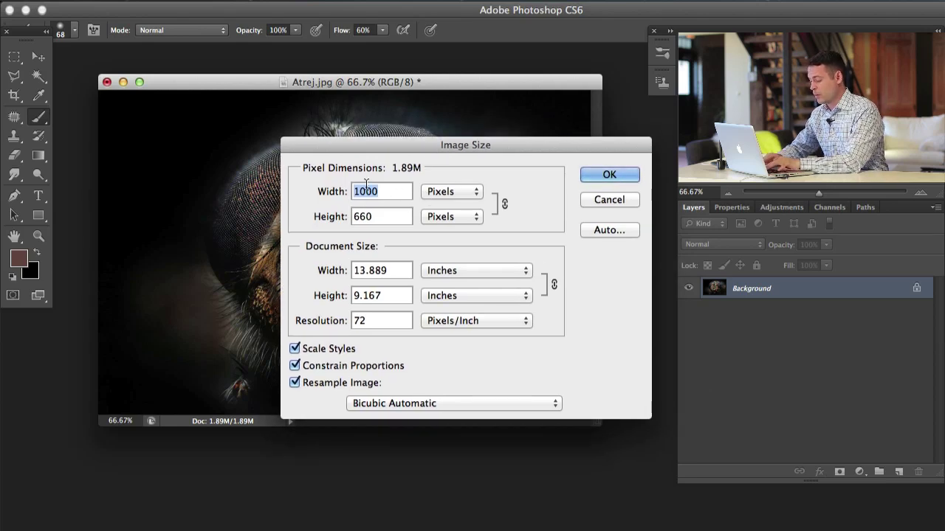
text(72)
key(BackSpace)
text(30)
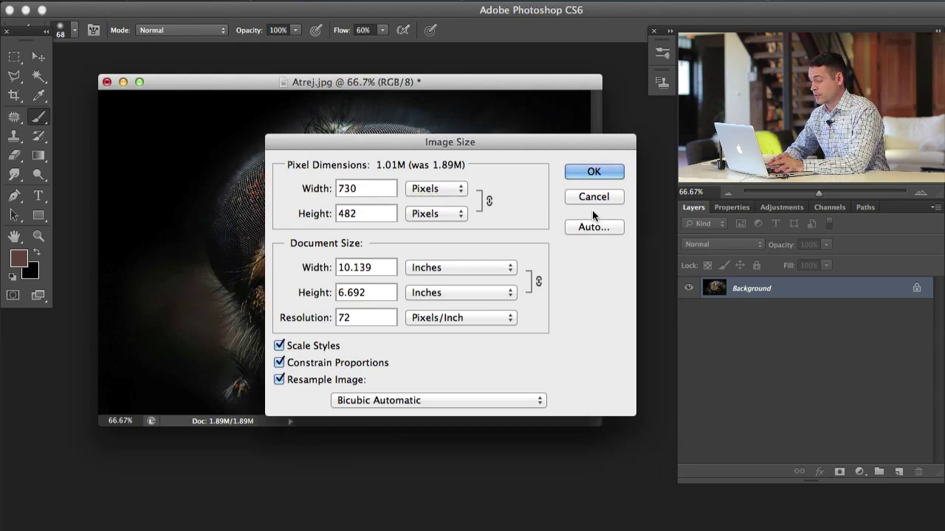
click(602, 201)
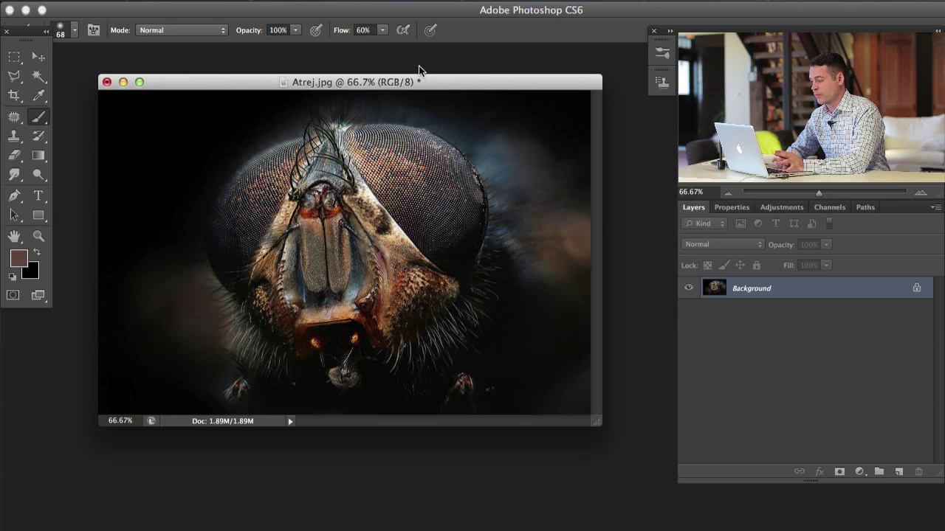
Step: Duplicate the fly photo's Background layer into a new document
drag(422, 79, 411, 62)
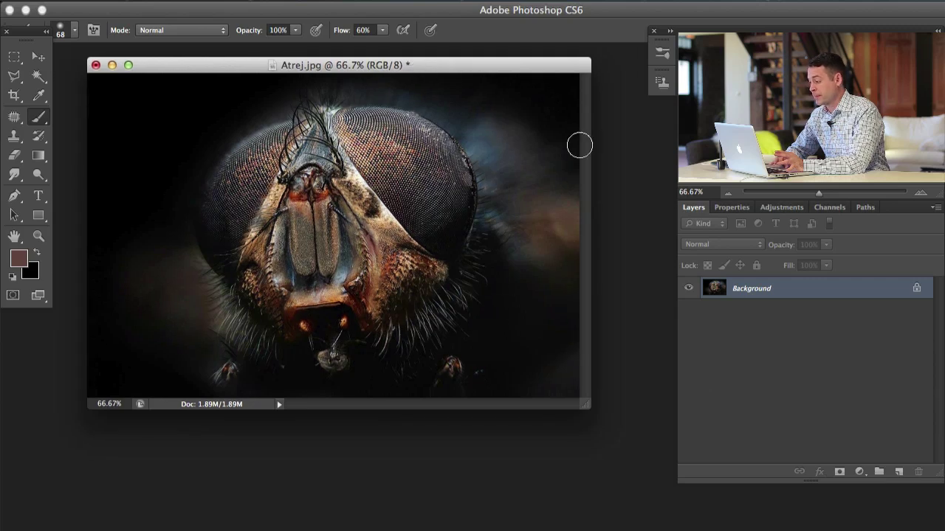
right_click(776, 295)
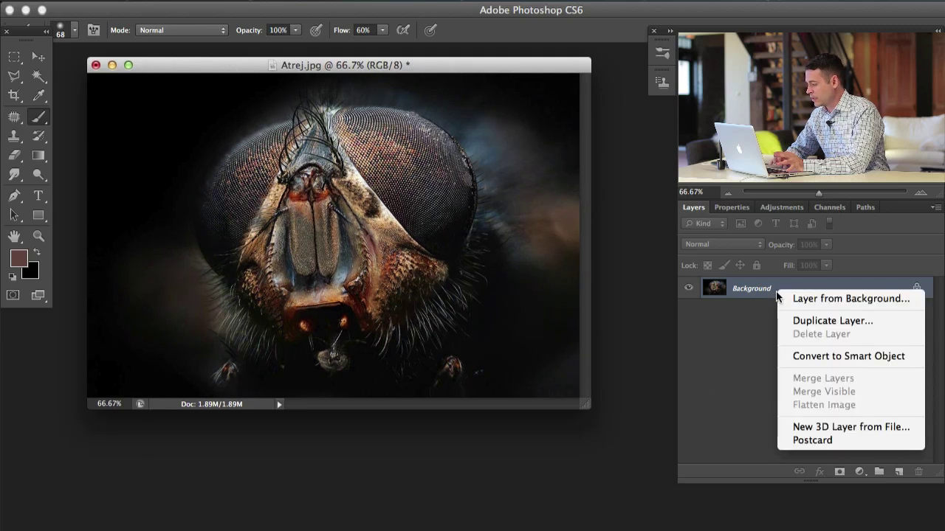
click(804, 318)
click(392, 151)
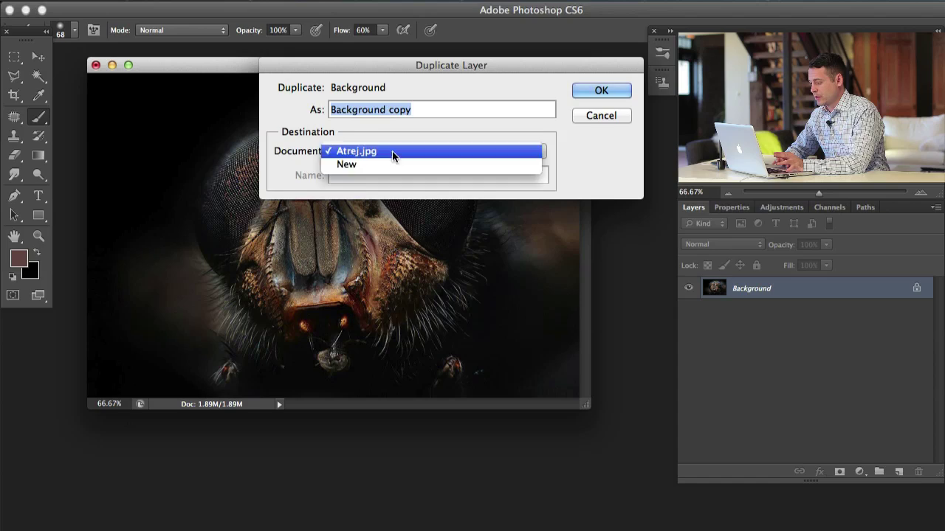
click(393, 161)
click(590, 92)
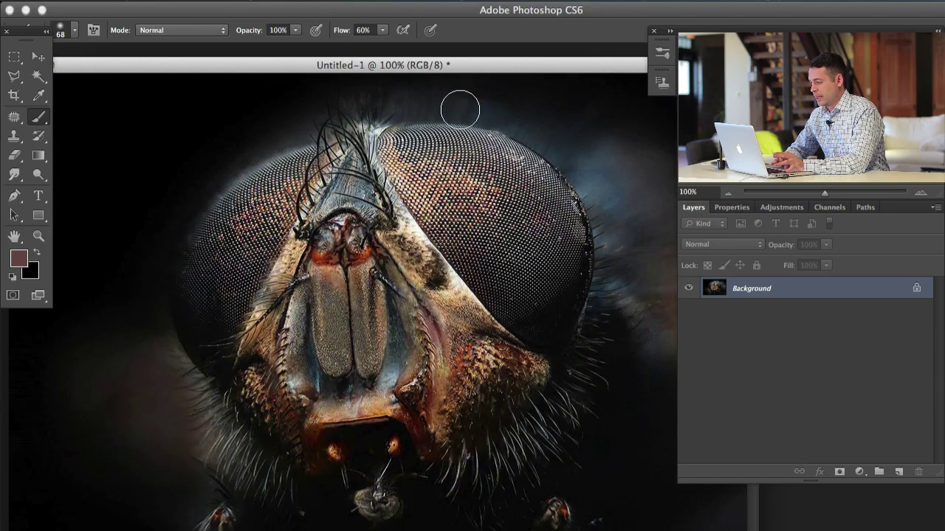
Step: Resize the Untitled-1 copy to 100 pixels wide
drag(473, 67, 472, 134)
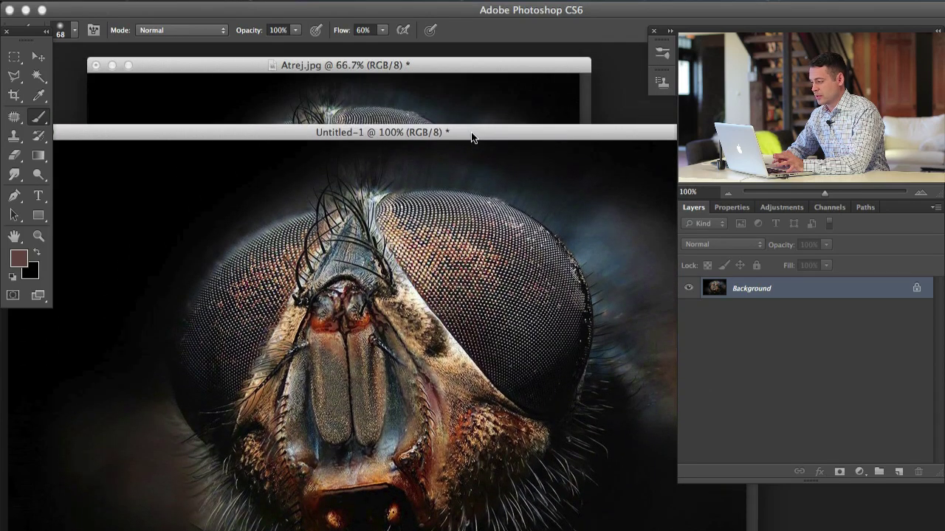
click(183, 1)
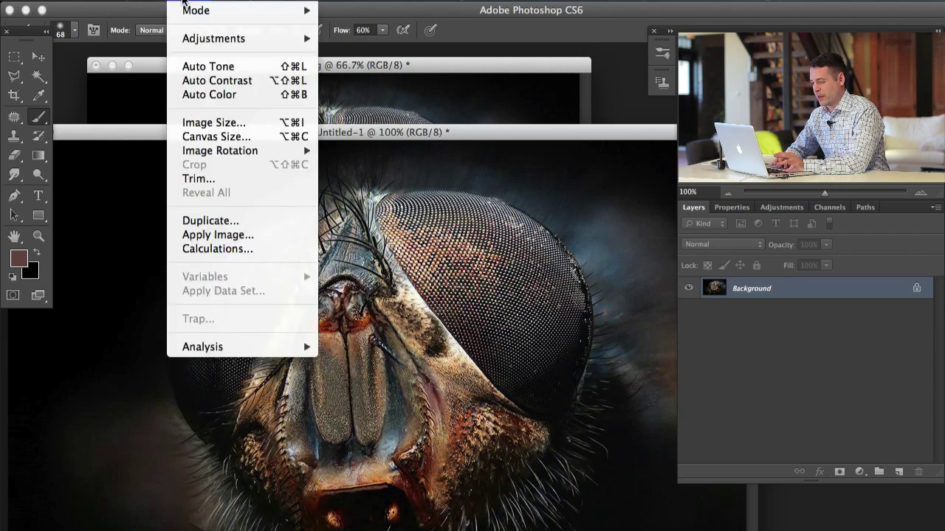
click(229, 123)
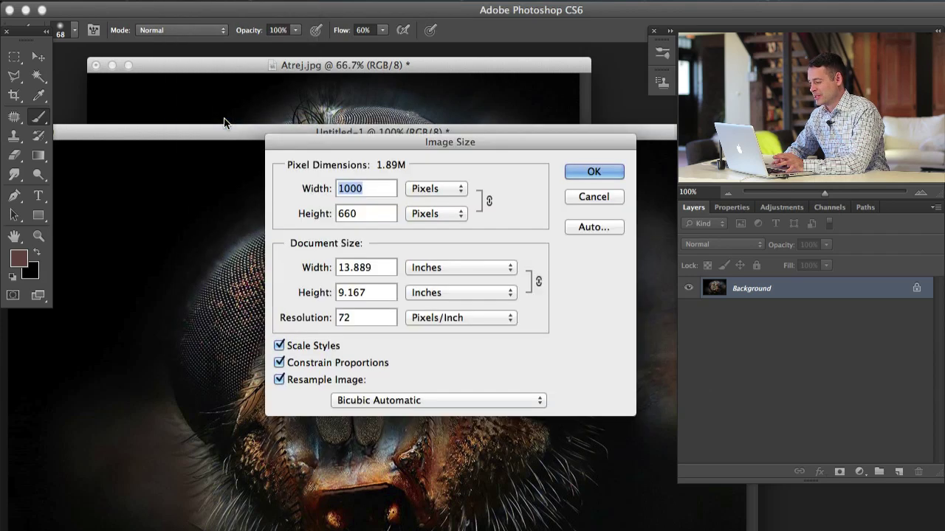
text(100)
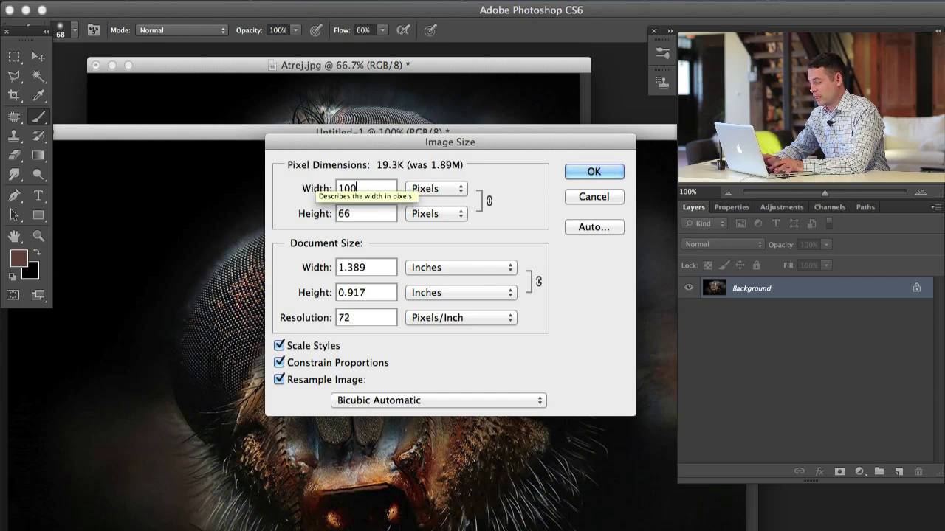
key(Return)
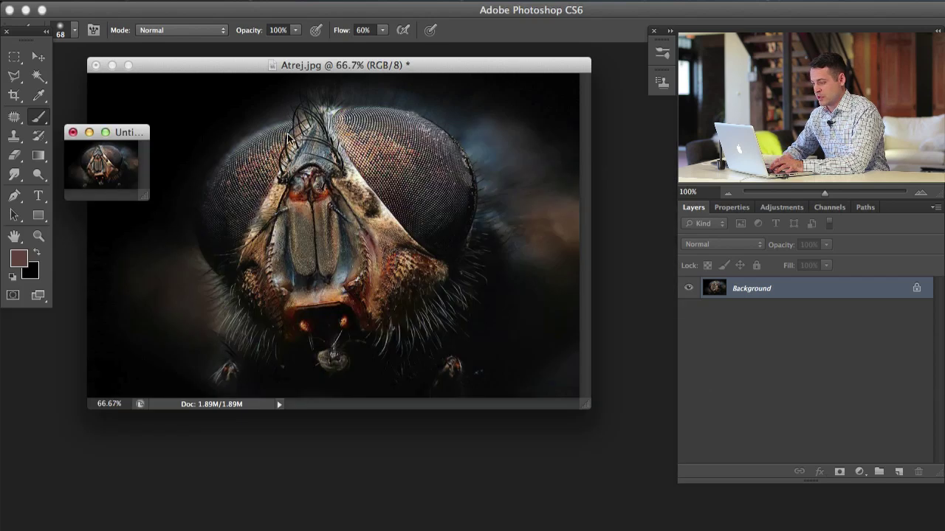
Step: Resize Atrej.jpg to 730 pixels wide in Image Size
drag(226, 70, 262, 78)
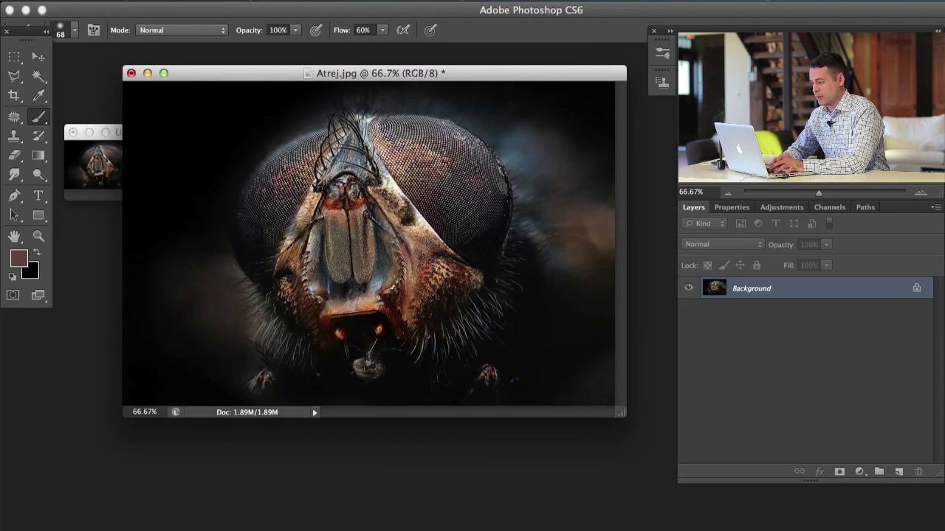
click(183, 1)
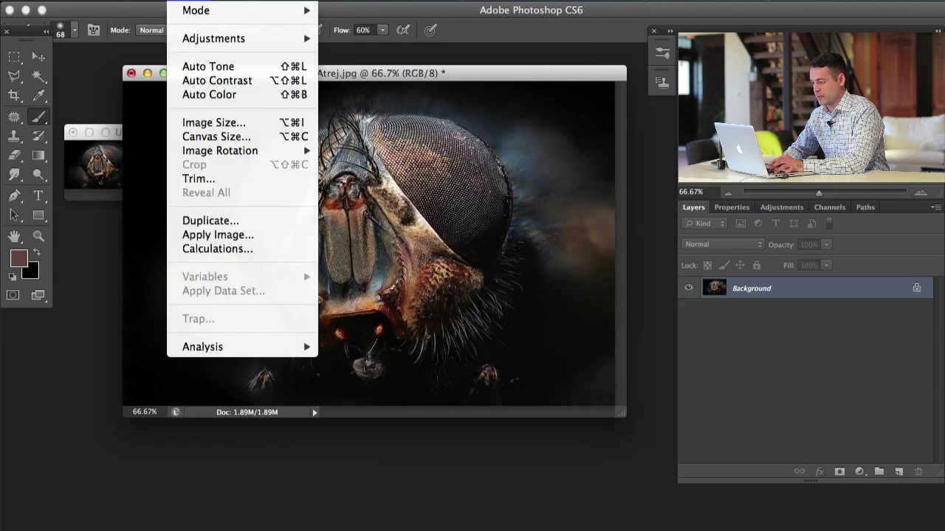
click(230, 123)
text(730)
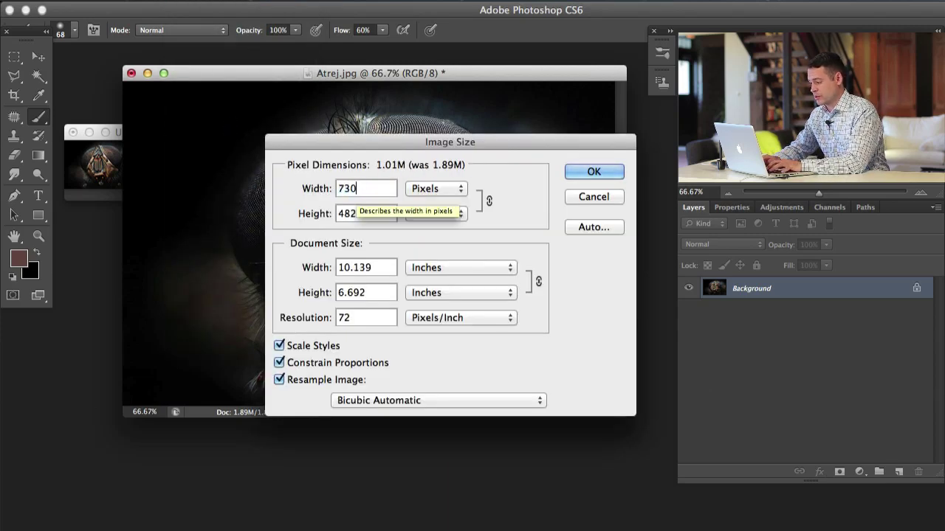
key(Return)
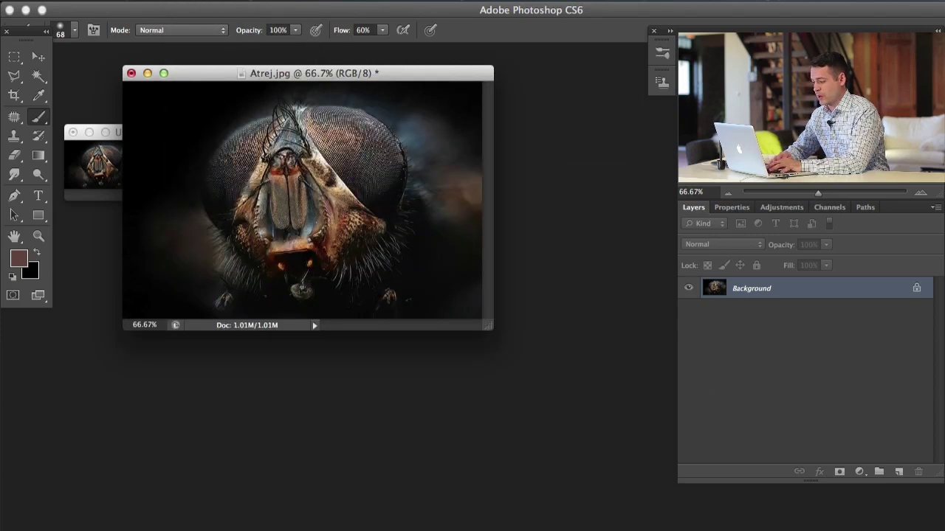
Step: Rearrange the Atrej.jpg and Untitled-1 windows so both are visible, with the fly photo active
drag(384, 75, 457, 78)
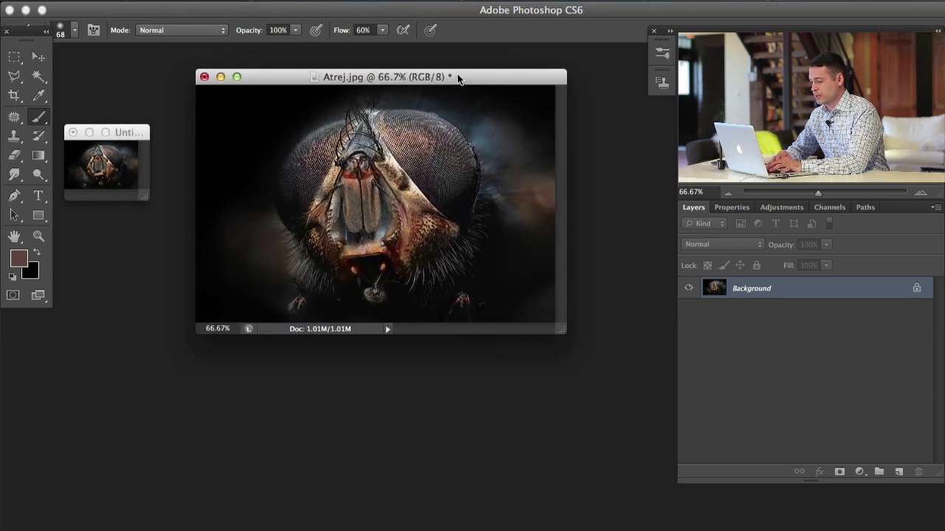
drag(124, 134, 130, 129)
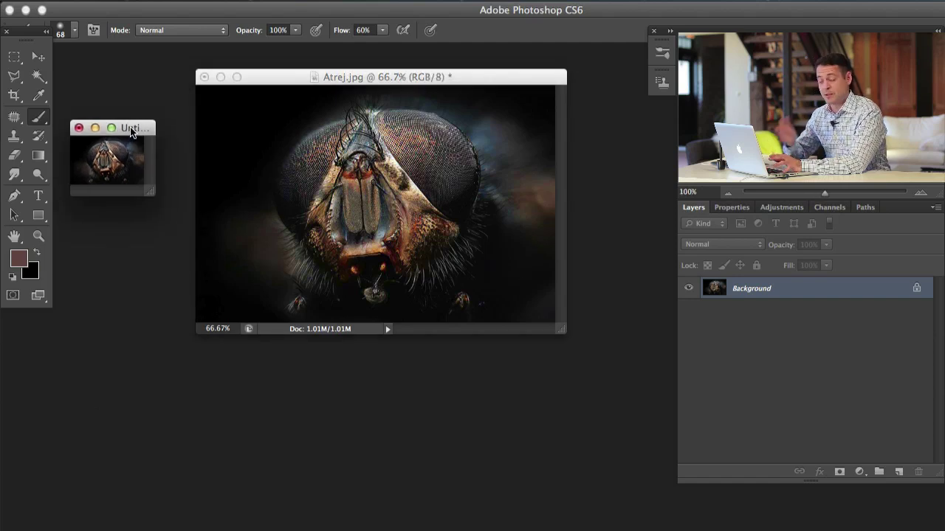
drag(302, 83, 298, 82)
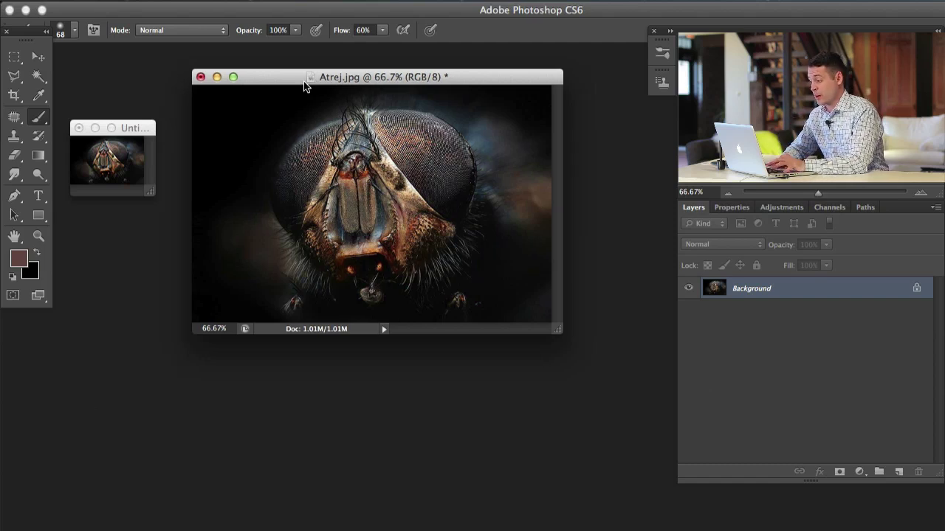
drag(298, 72, 295, 82)
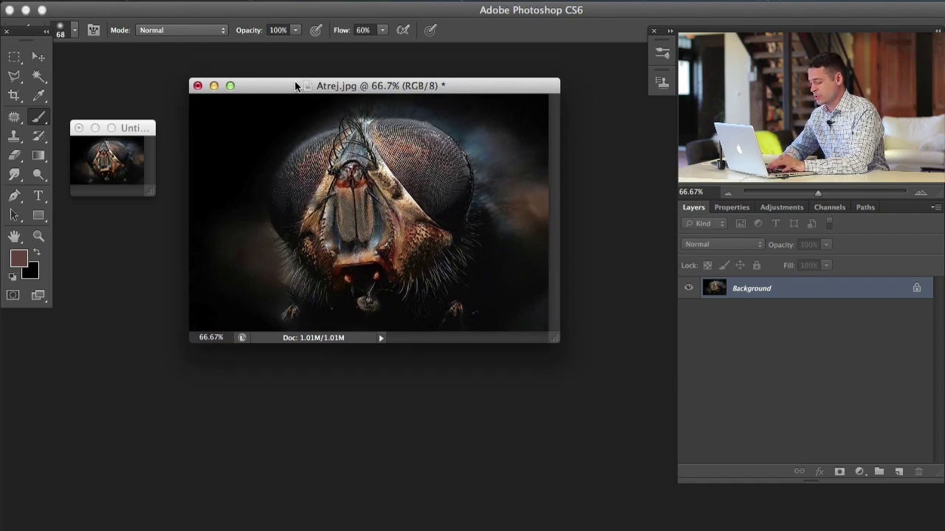
Step: Switch to full-screen view, pan the fly into view, and duplicate it onto Layer 1
key(f)
key(super+1)
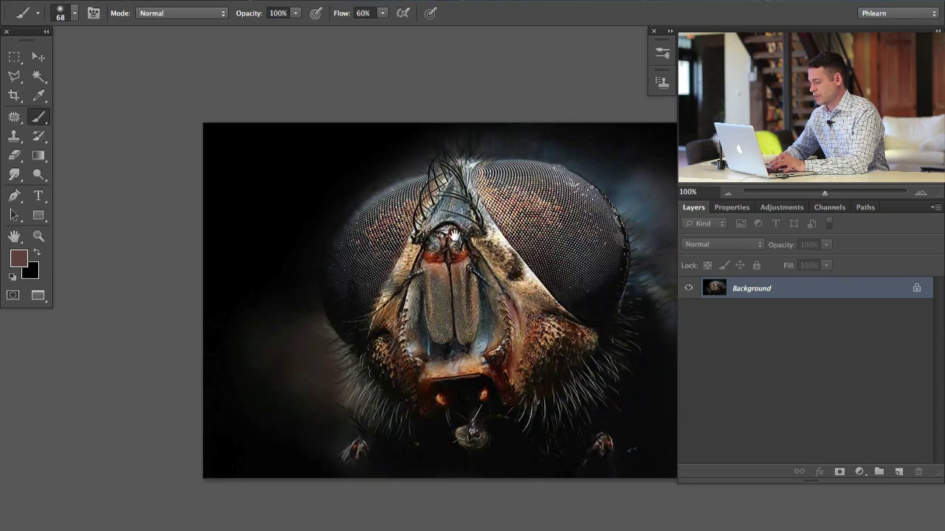
drag(454, 235, 353, 197)
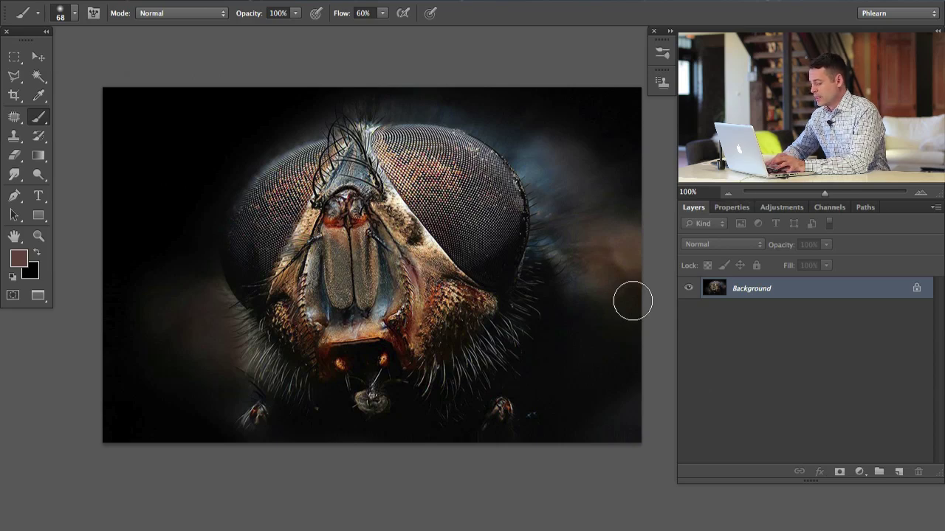
key(super+j)
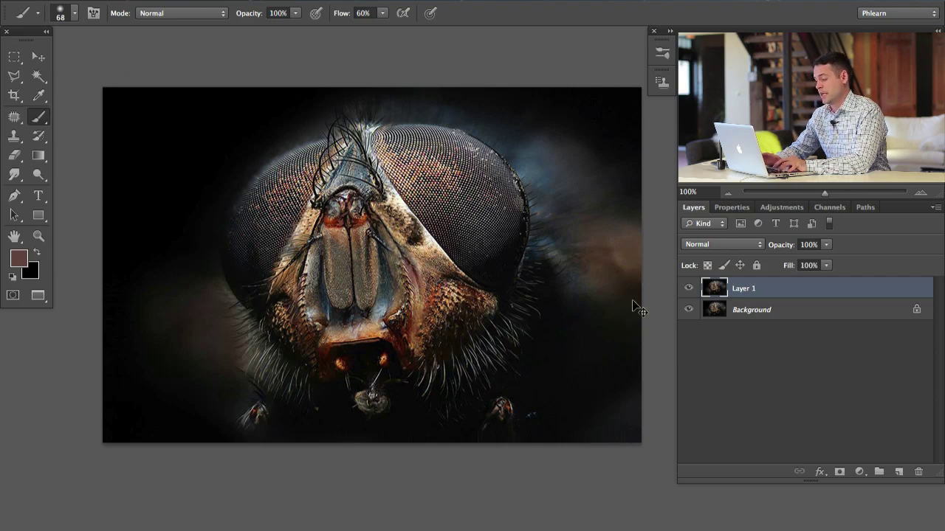
Step: Desaturate Layer 1 and set its blend mode to Overlay
key(ctrl+shift+u)
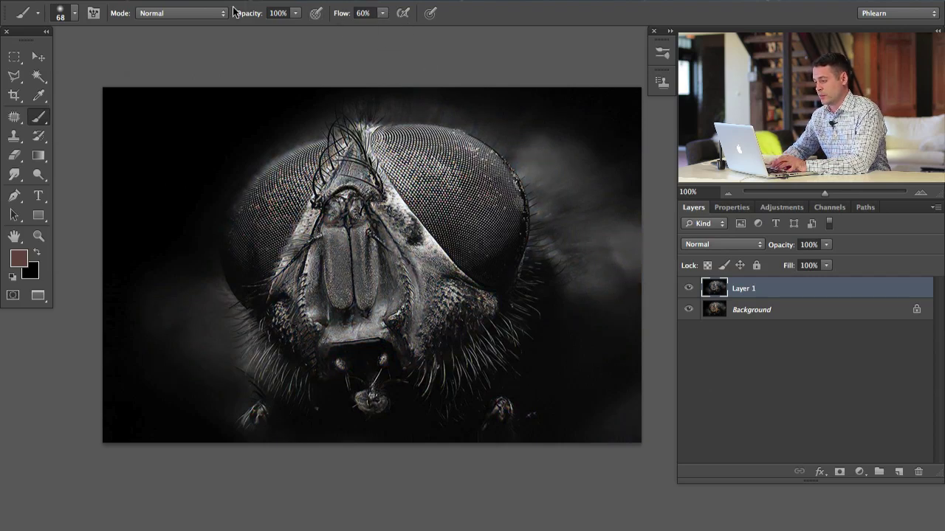
click(196, 2)
mouse_move(207, 38)
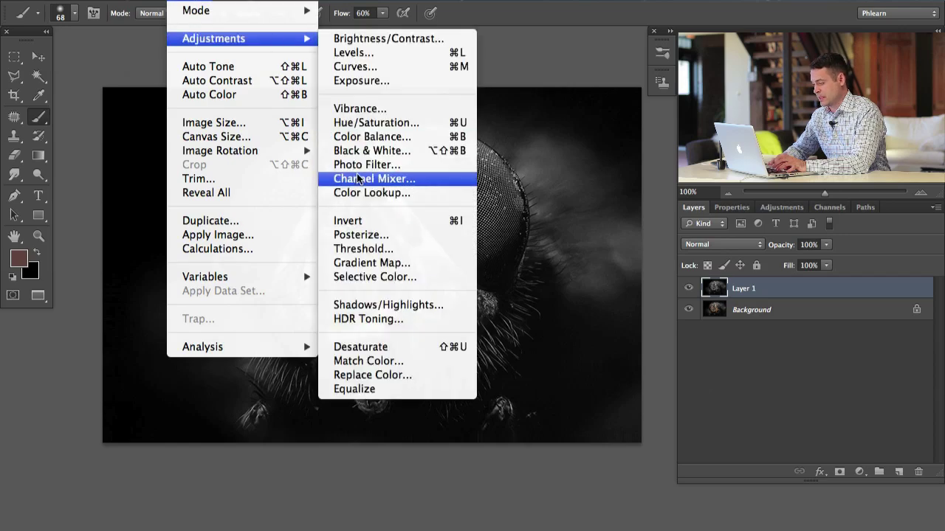
click(383, 352)
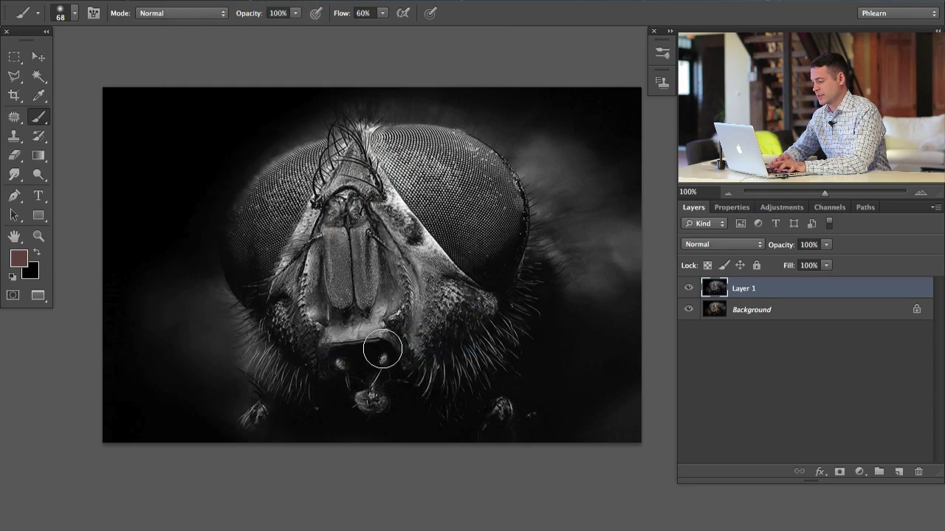
click(716, 248)
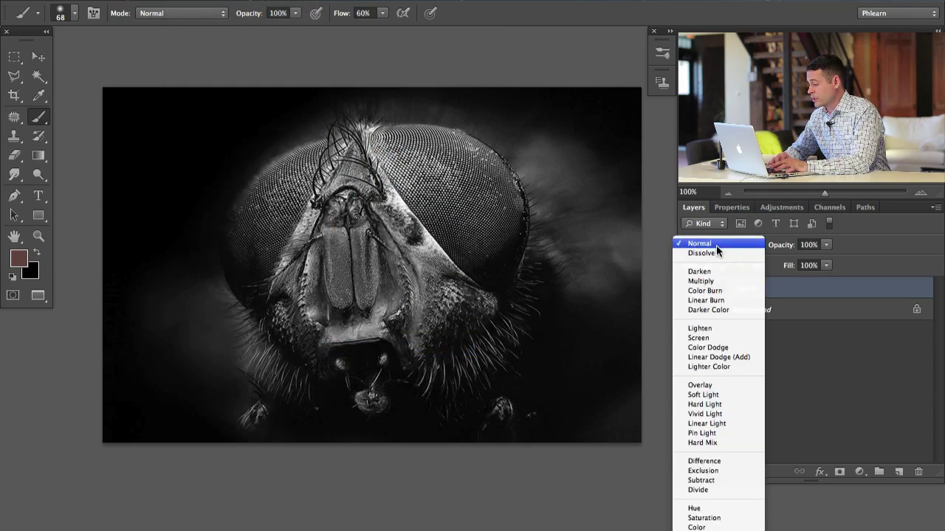
click(723, 386)
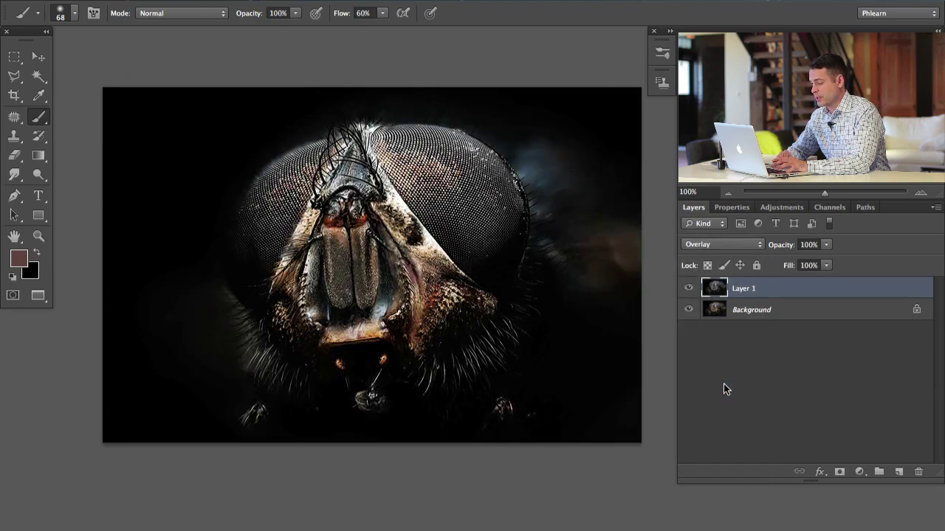
Step: Toggle Layer 1's visibility to compare the Overlay contrast with the original
click(689, 288)
click(689, 288)
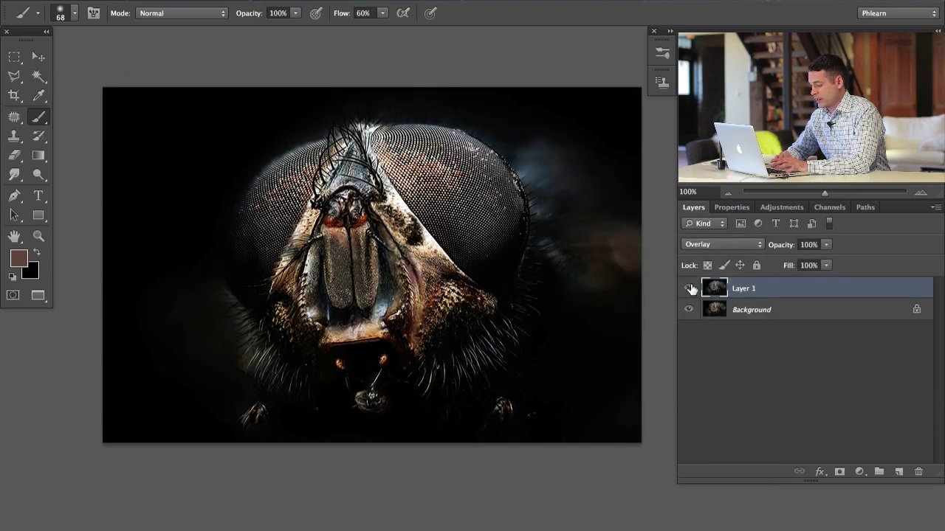
click(688, 288)
click(689, 288)
click(690, 288)
click(689, 288)
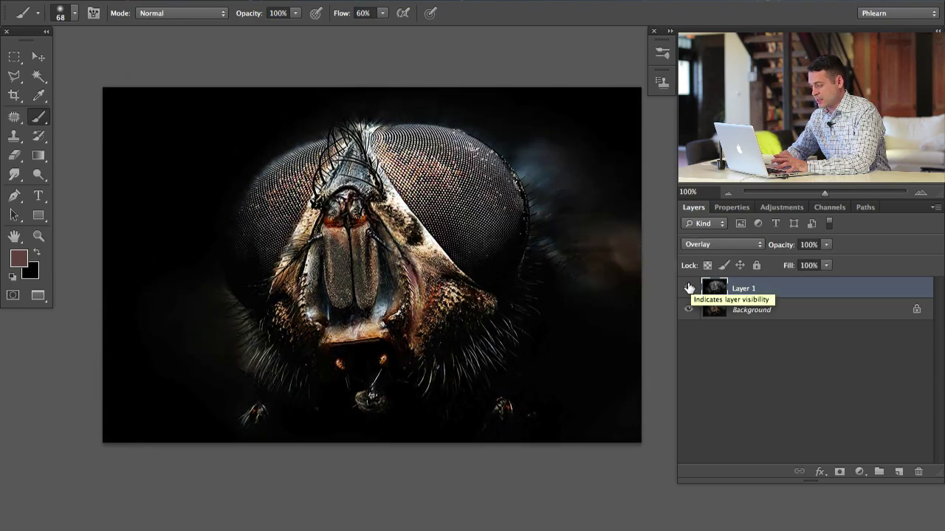
click(689, 288)
click(689, 288)
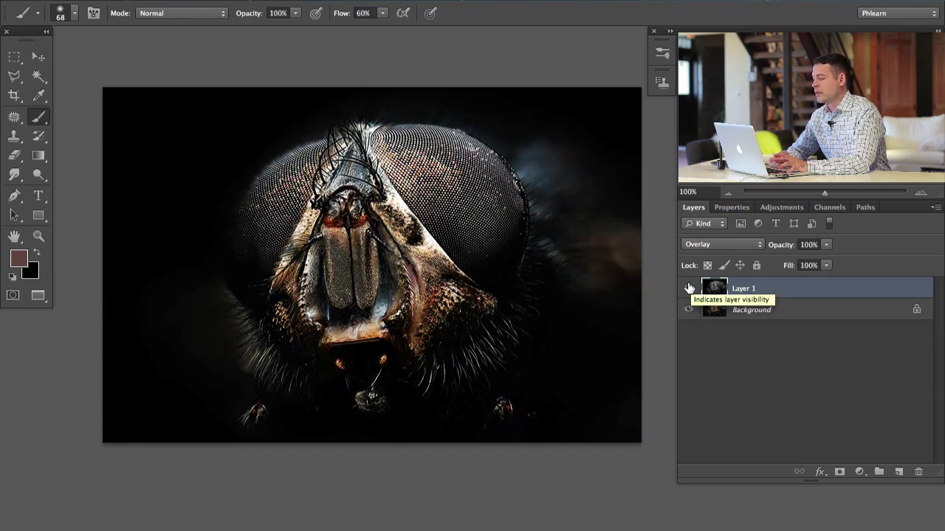
click(350, 1)
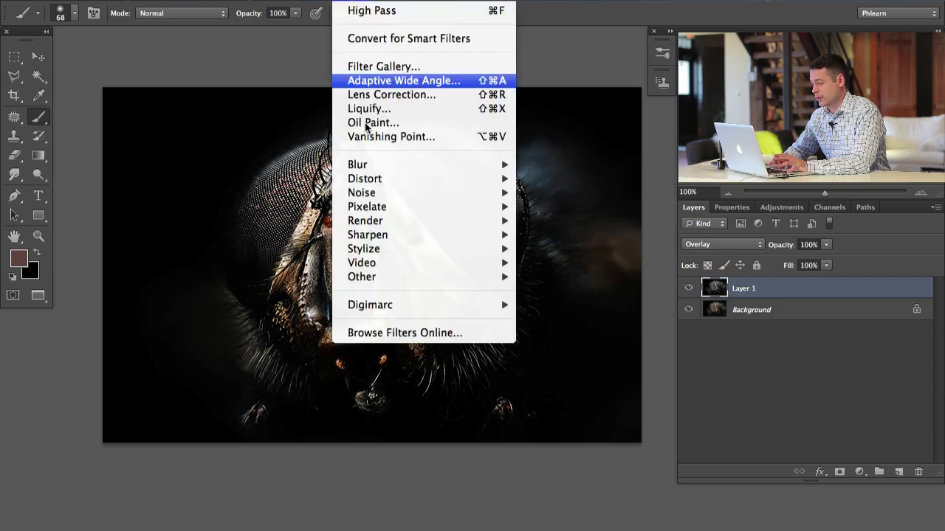
Step: Start the High Pass filter on Layer 1 and move its dialog clear of the fly
mouse_move(401, 265)
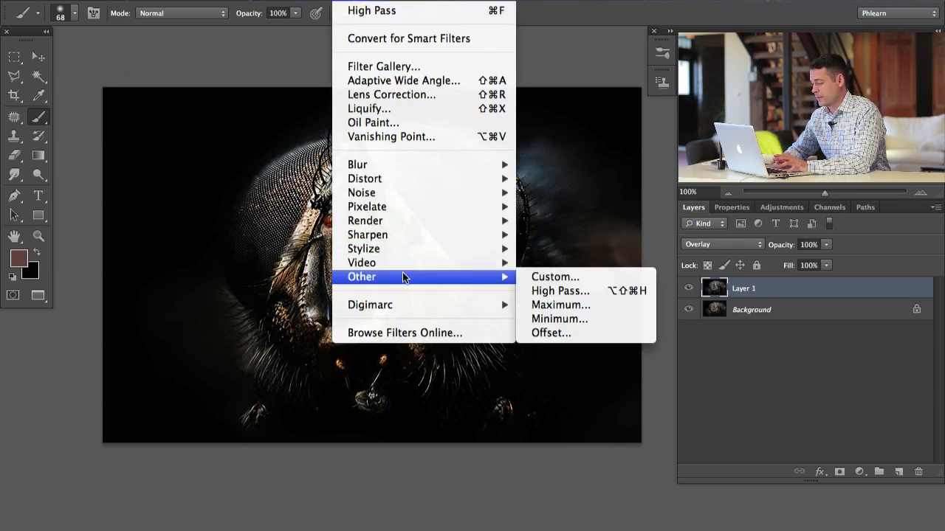
click(566, 292)
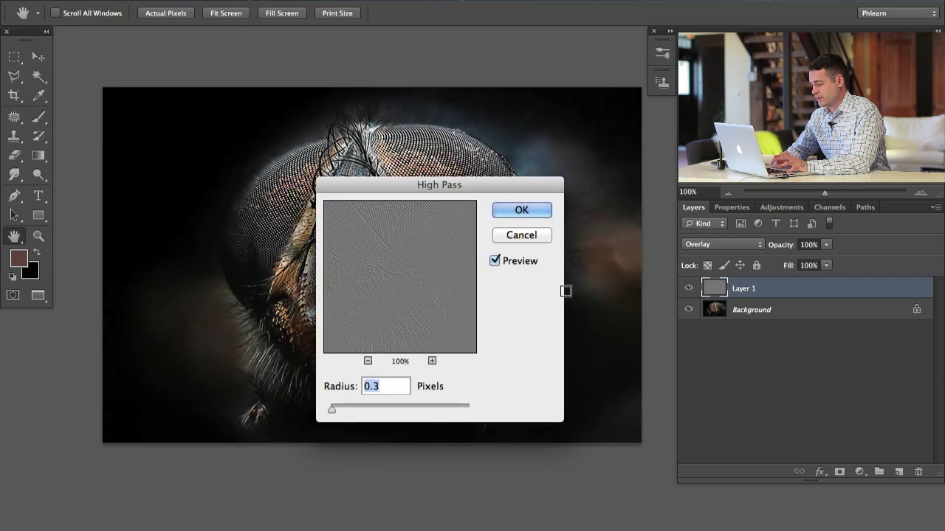
drag(512, 186, 278, 159)
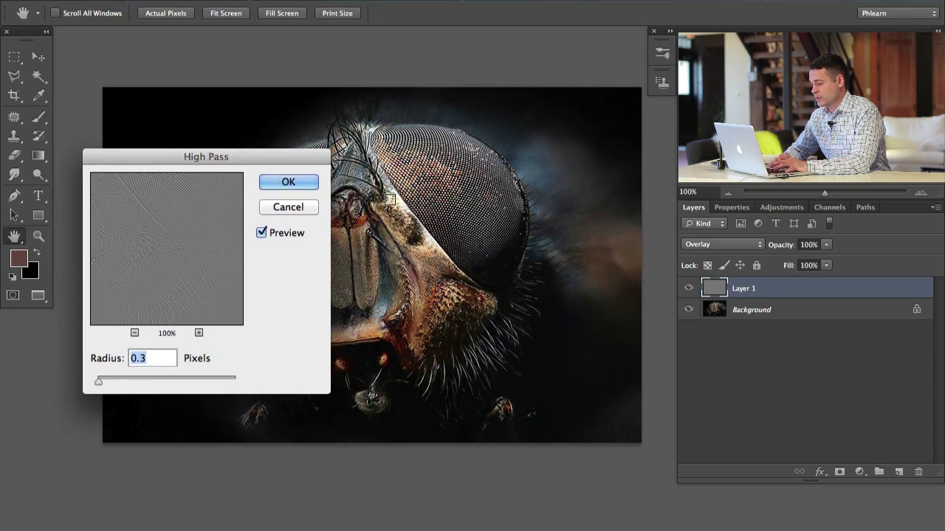
drag(392, 207, 426, 210)
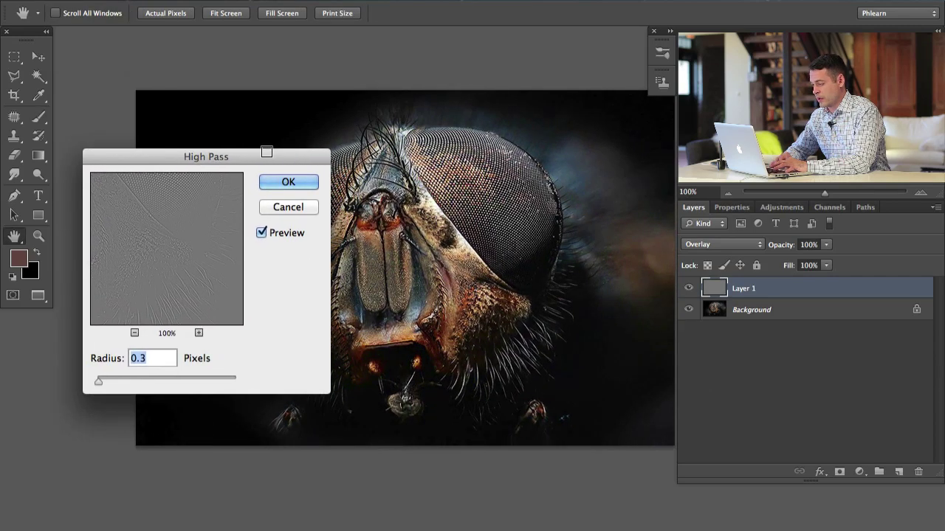
drag(265, 159, 198, 61)
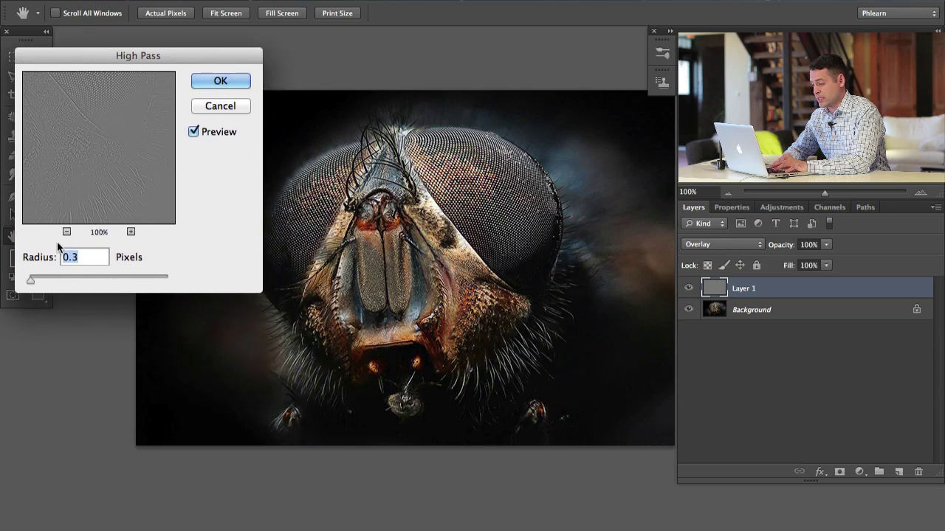
Step: Preview High Pass radii ranging from 106 down to 0.4 pixels
drag(30, 280, 29, 281)
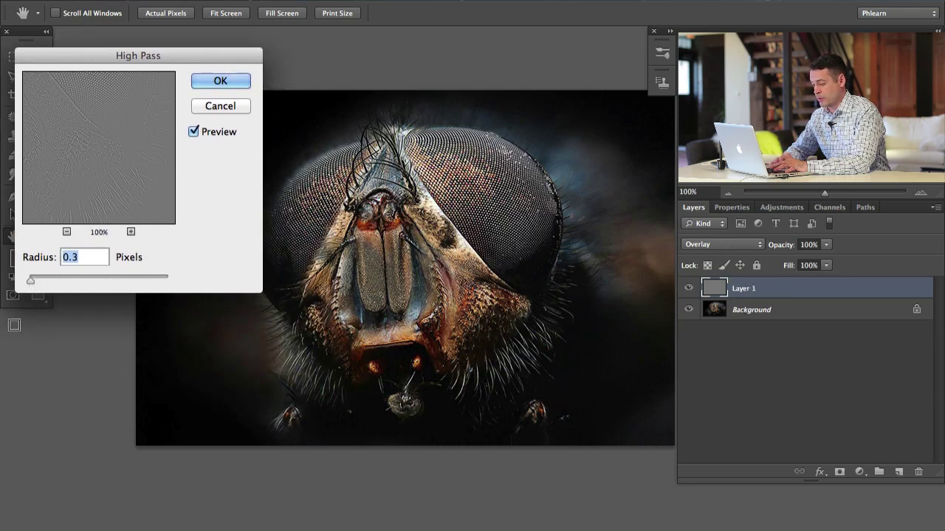
mouse_move(30, 280)
mouse_down()
mouse_move(140, 279)
mouse_move(24, 275)
mouse_move(39, 287)
mouse_up()
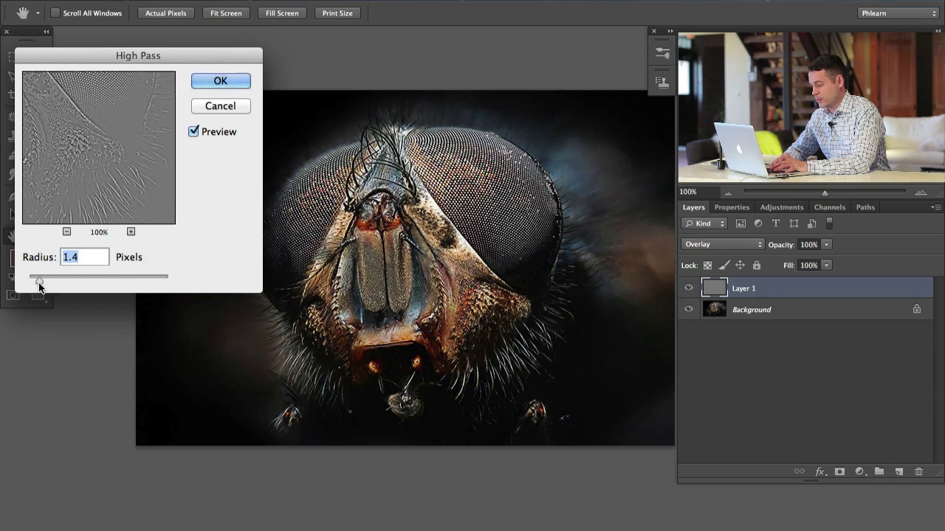
click(119, 277)
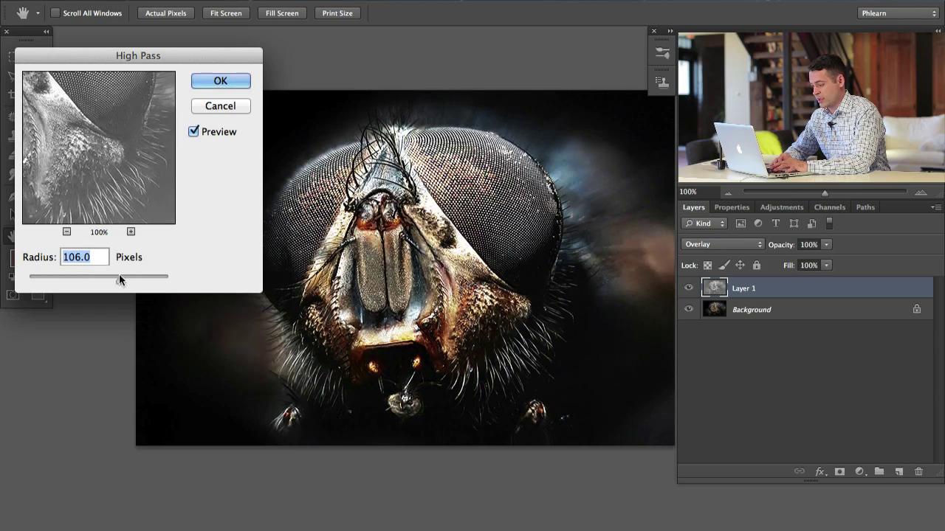
click(35, 275)
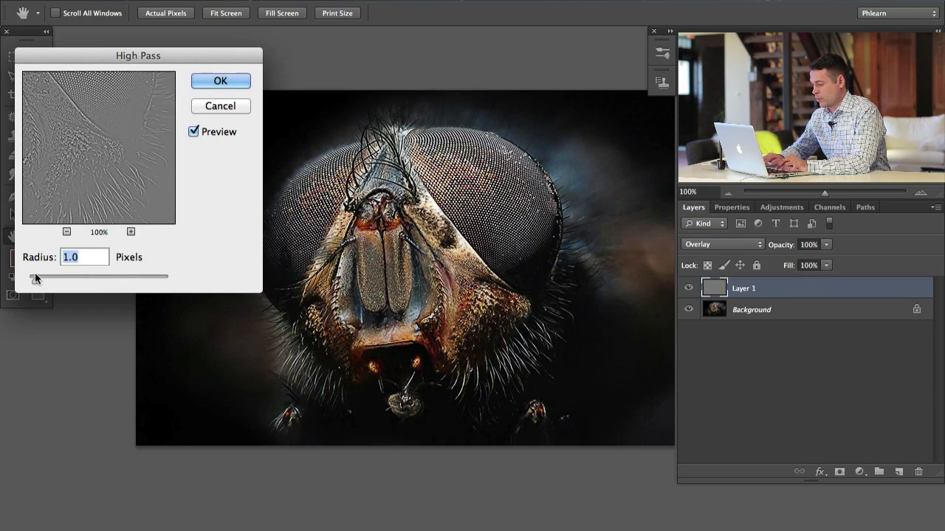
key(shift+Down)
key(Up)
key(Up)
key(Up)
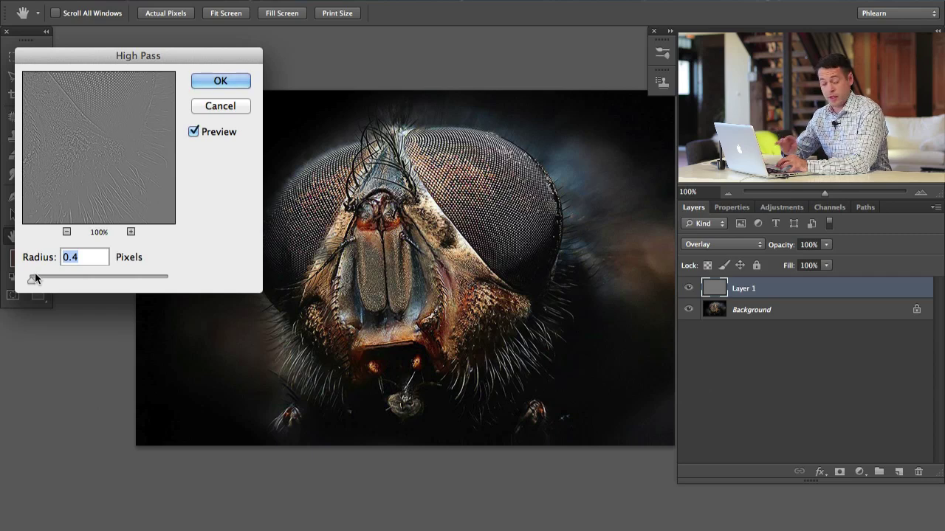
Step: Fine-tune the High Pass radius between 1.1 and 2.1, settling on 1.9 pixels
key(Up)
key(Up)
key(Up)
key(Up)
key(Up)
key(Up)
key(Up)
key(Up)
key(Up)
key(Up)
key(Up)
key(Up)
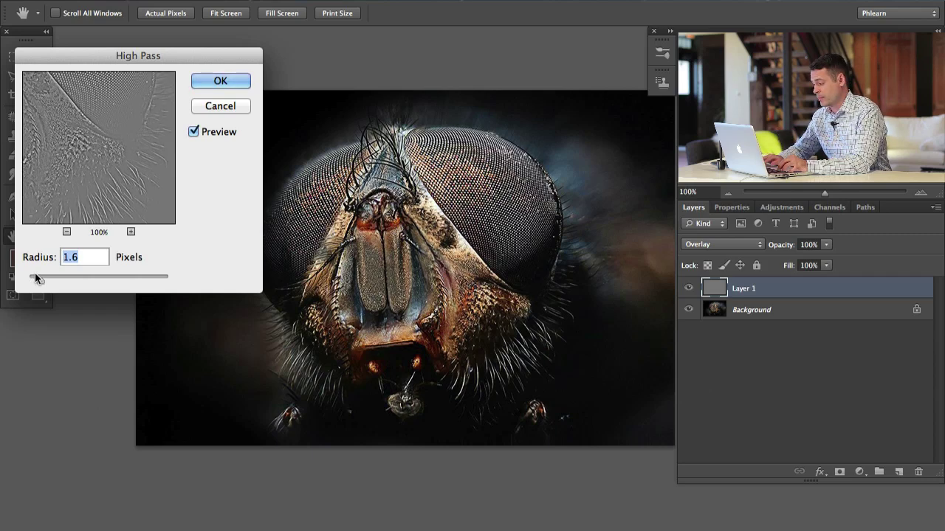
key(shift+Down)
key(shift+Down)
key(shift+Up)
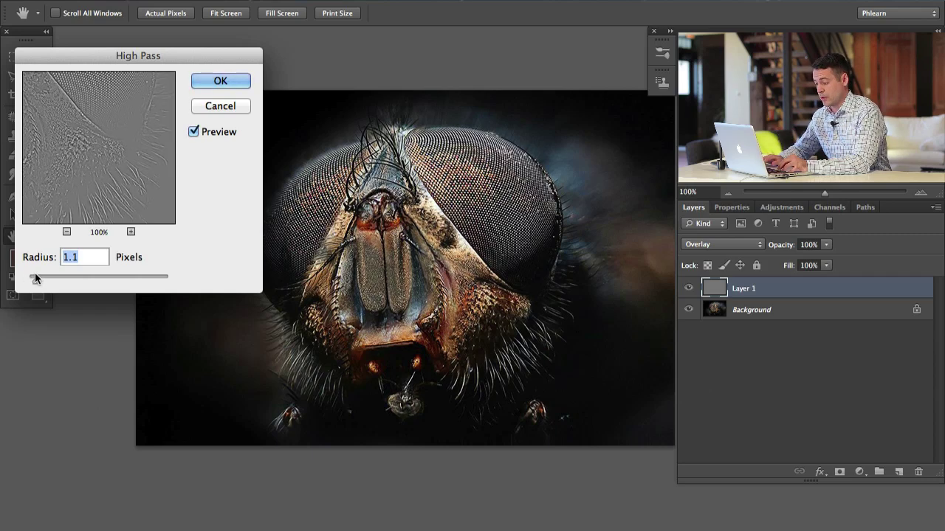
key(shift+Up)
key(Down)
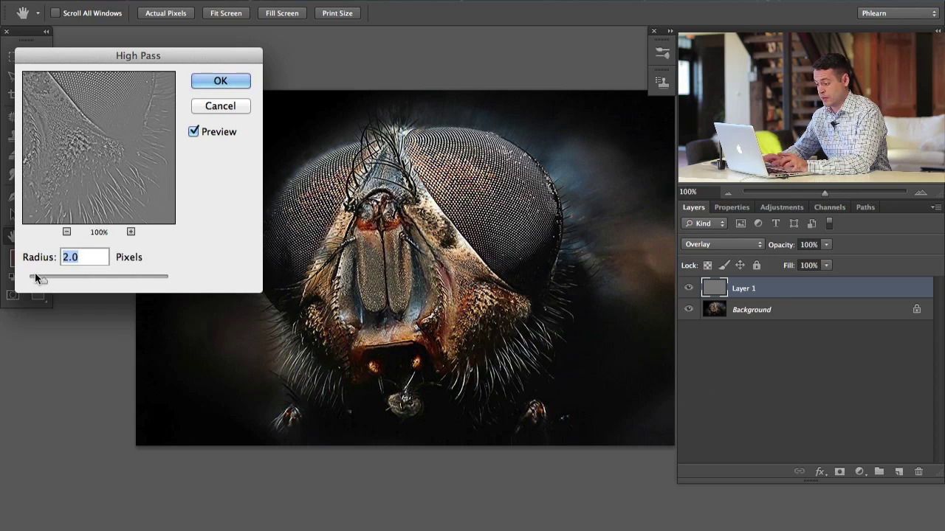
key(Up)
key(Down)
key(Down)
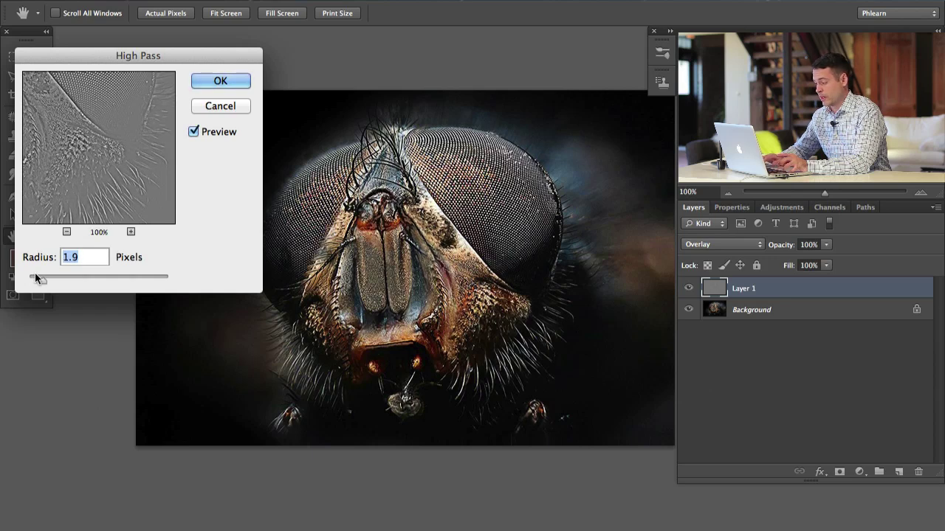
key(Down)
key(Down)
key(Down)
key(Down)
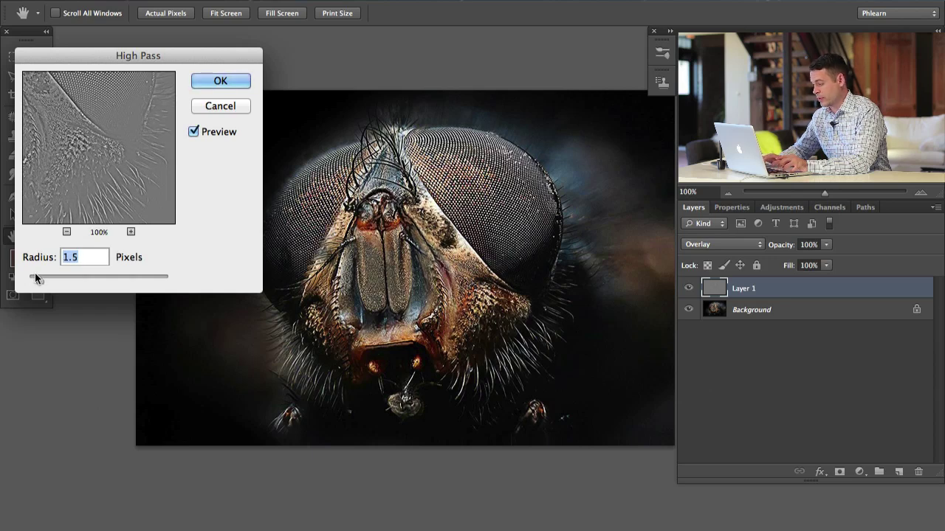
key(shift+Down)
key(shift+Up)
key(shift+Up)
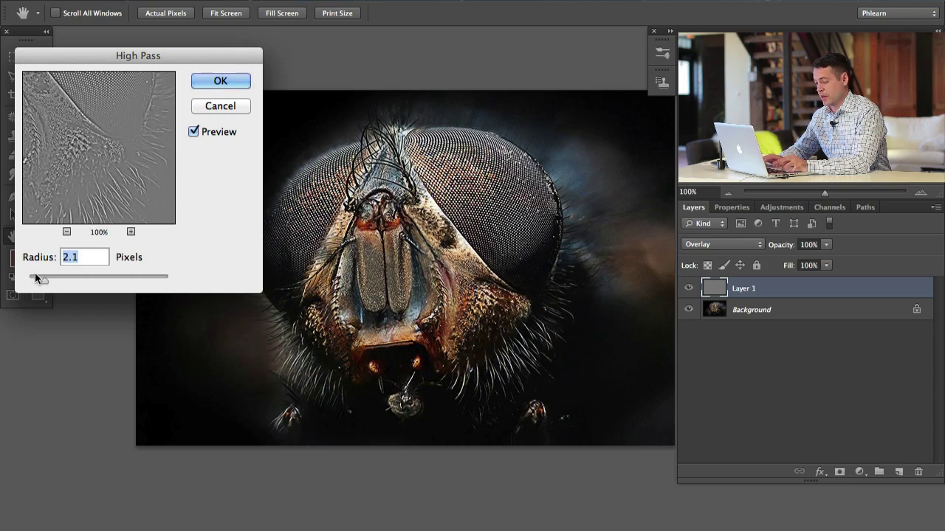
key(Down)
key(Down)
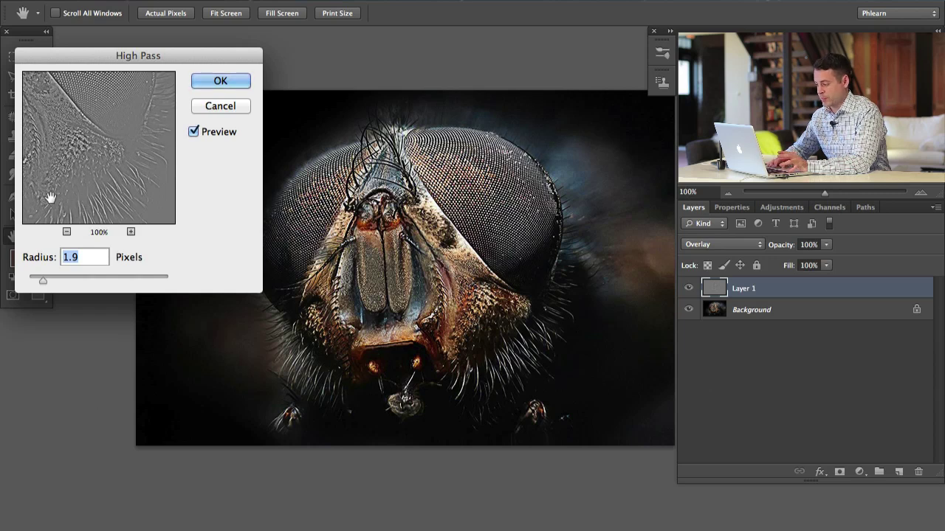
Step: Apply the 1.9-pixel High Pass and compare the image with and without sharpening
click(230, 80)
key(b)
scroll(377, 236, right, 2)
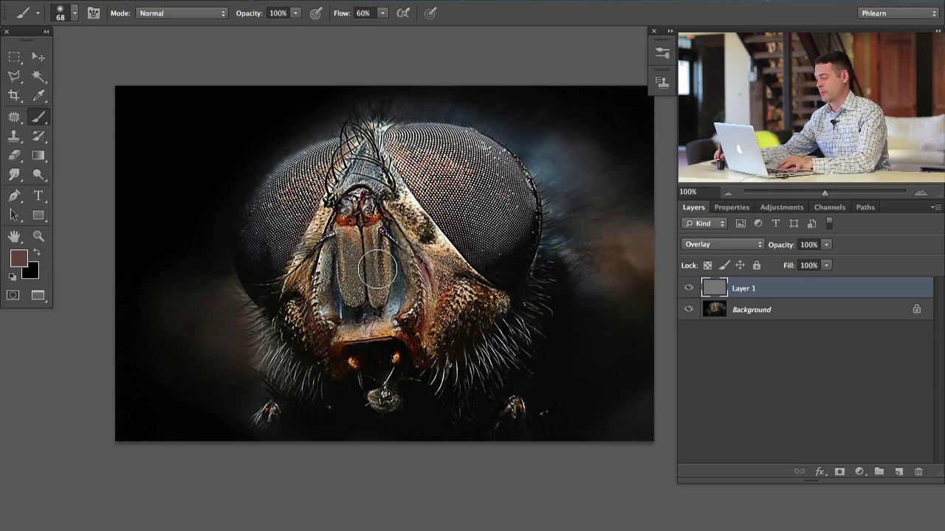
click(688, 289)
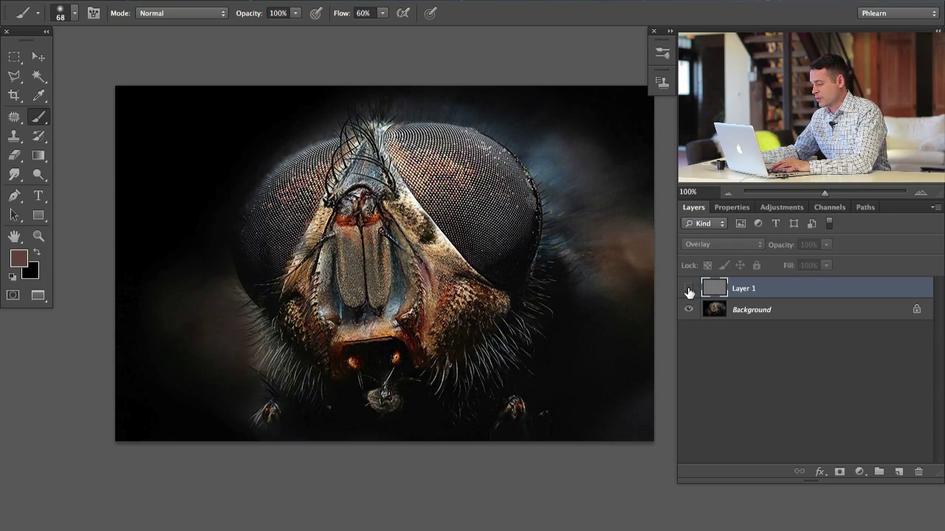
click(689, 290)
click(689, 290)
click(689, 290)
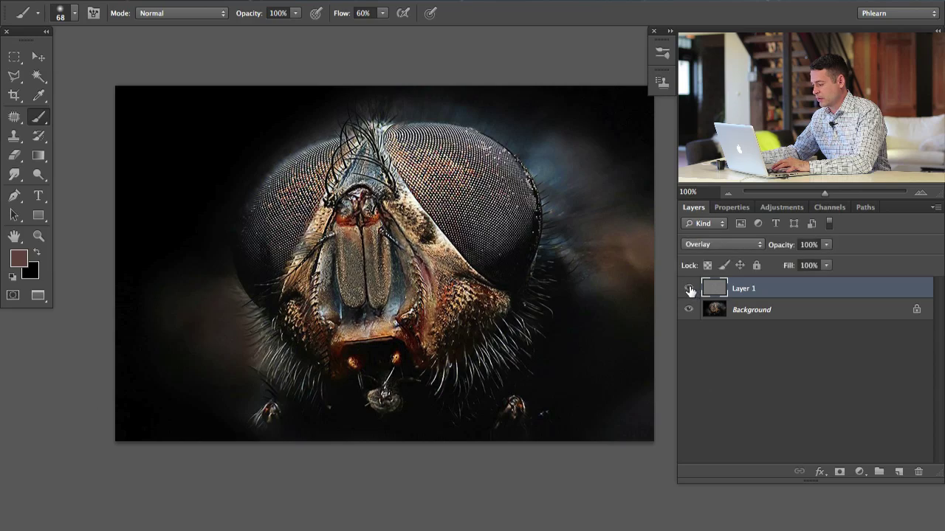
click(690, 289)
click(689, 290)
click(688, 289)
click(689, 289)
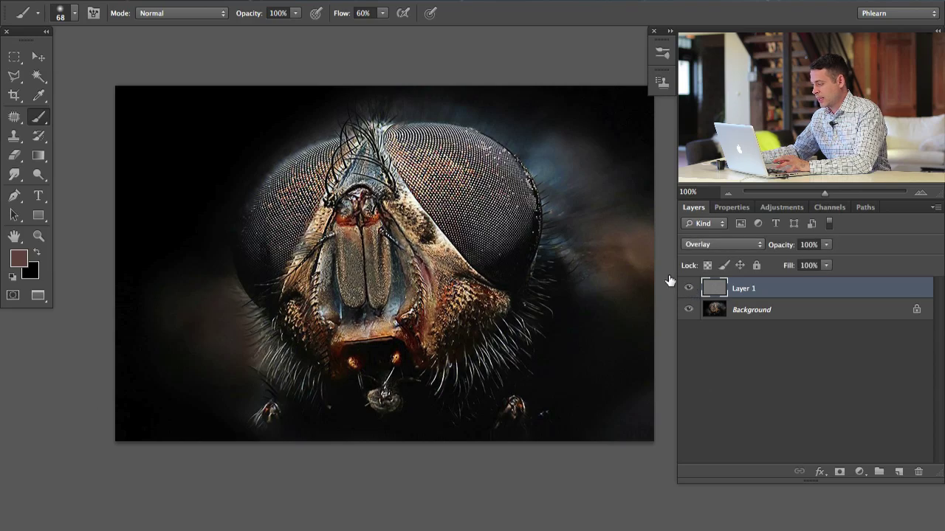
Step: Add a layer mask to Layer 1 and paint black with an 84-pixel brush over the eyes
click(840, 471)
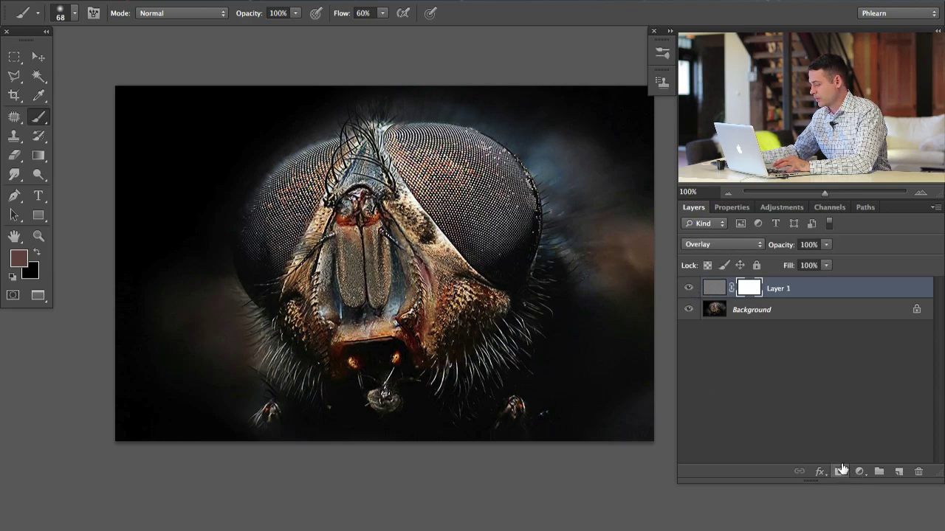
key(d)
mouse_move(449, 172)
ctrl+alt+mouse_down()
mouse_move(461, 172)
mouse_move(445, 144)
ctrl+alt+mouse_up()
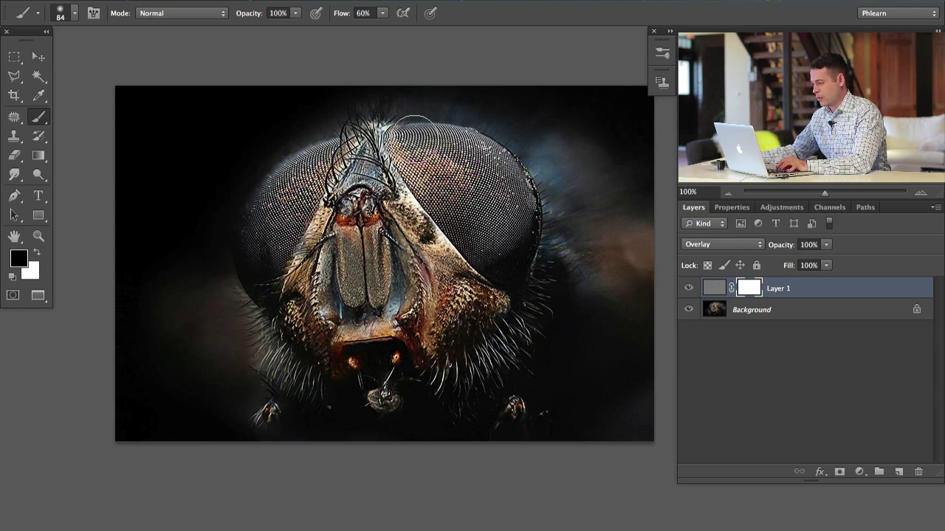
drag(514, 240, 527, 243)
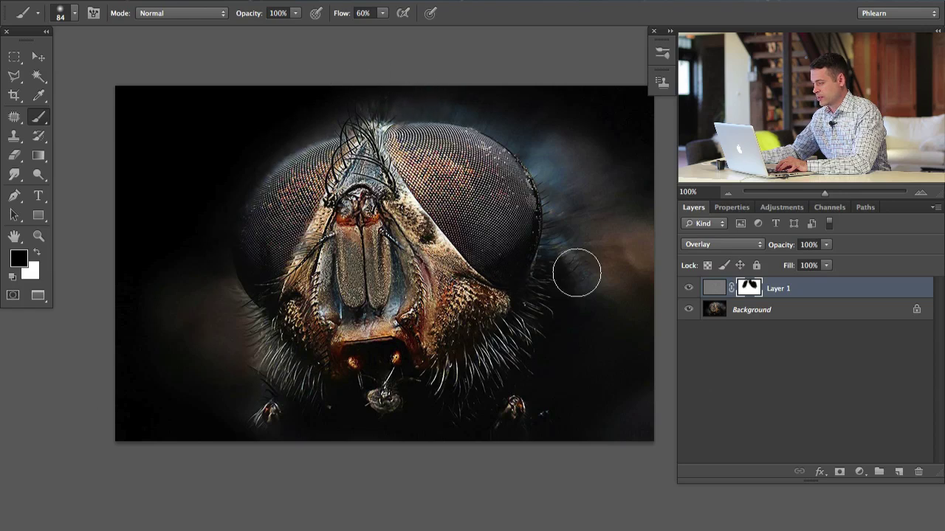
Step: Toggle Layer 1 on and off to check the masked sharpening
click(689, 289)
click(689, 288)
click(689, 288)
click(690, 289)
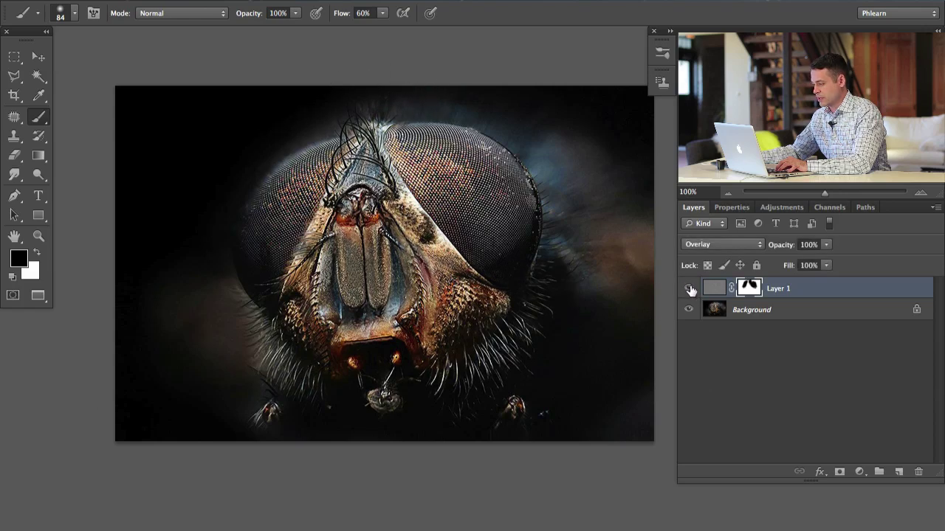
click(689, 289)
click(689, 289)
click(689, 289)
click(690, 288)
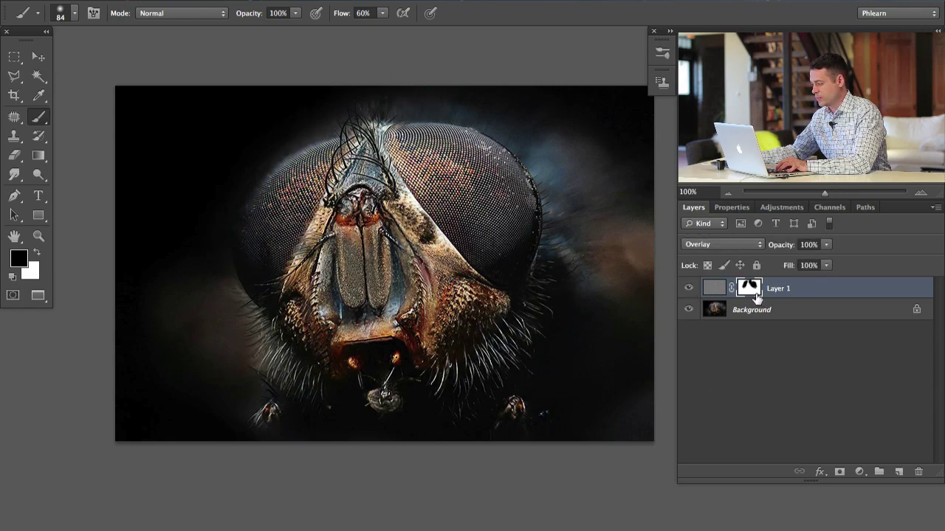
Step: Duplicate Background, move the copy above Layer 1, and make it black and white
click(775, 310)
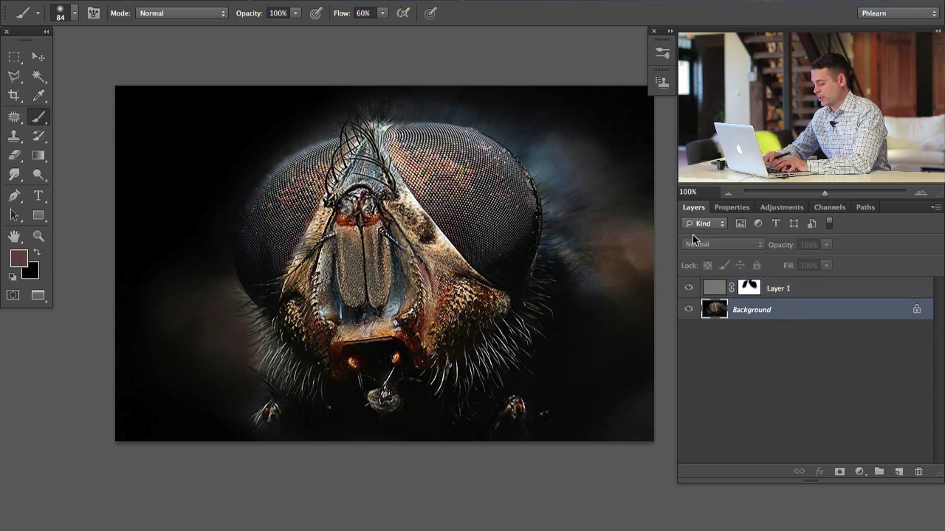
key(super+j)
key(super+bracketright)
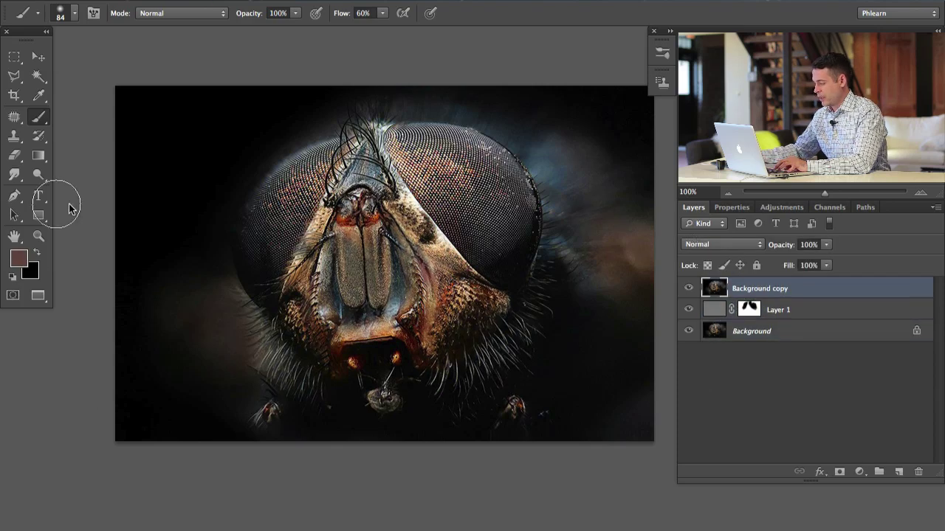
key(super+shift+u)
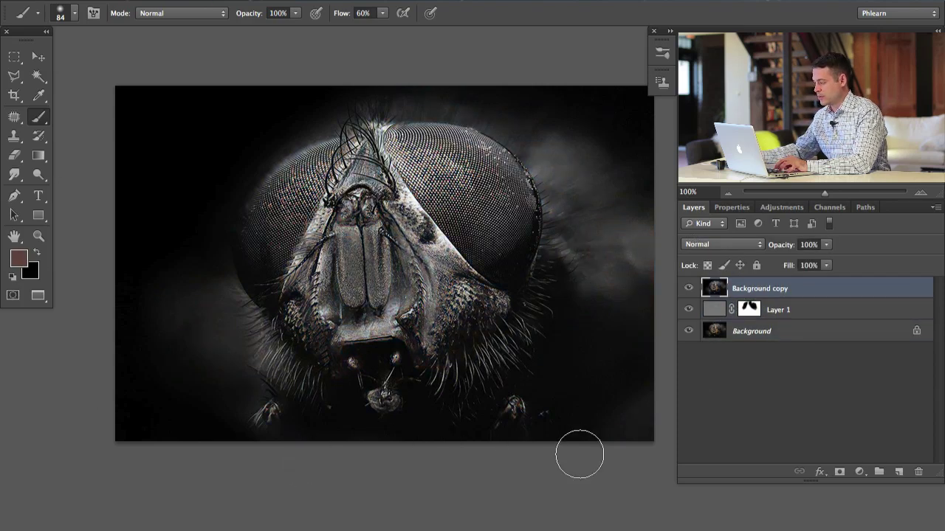
Step: Set Background copy's blend mode to Linear Light
click(718, 245)
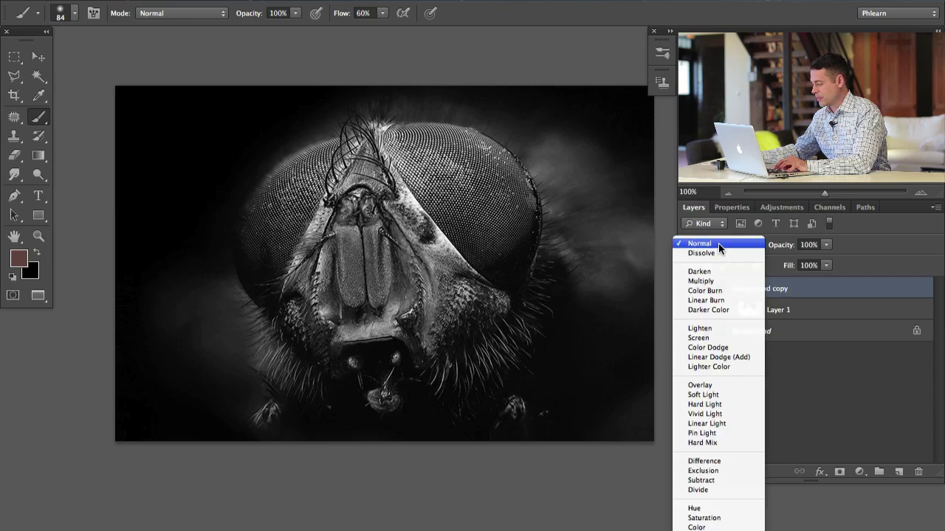
click(730, 424)
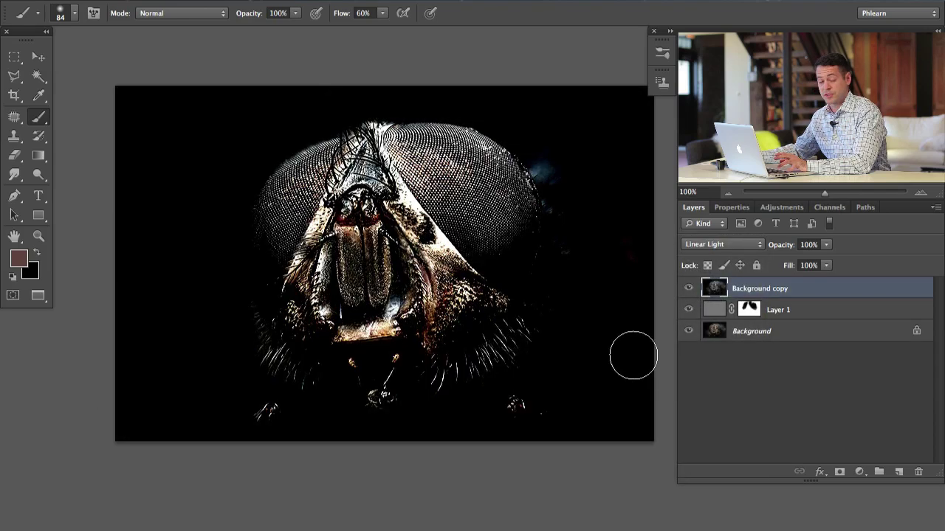
click(727, 244)
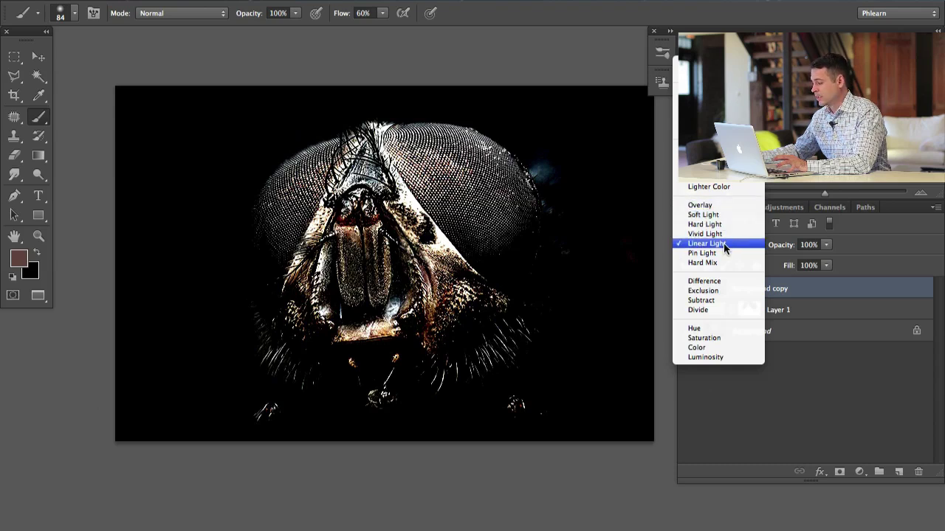
click(723, 243)
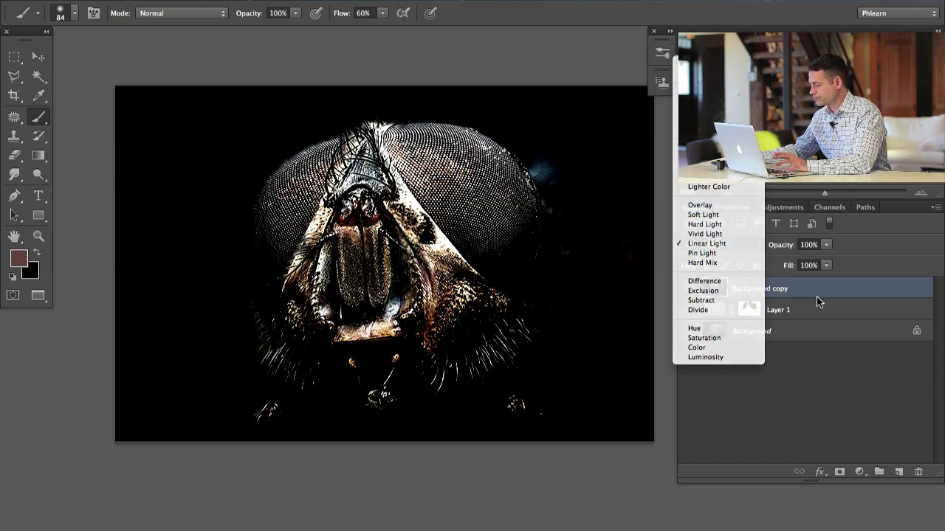
click(355, 2)
Step: Apply a High Pass filter with a 2.2-pixel radius to Background copy
mouse_move(517, 279)
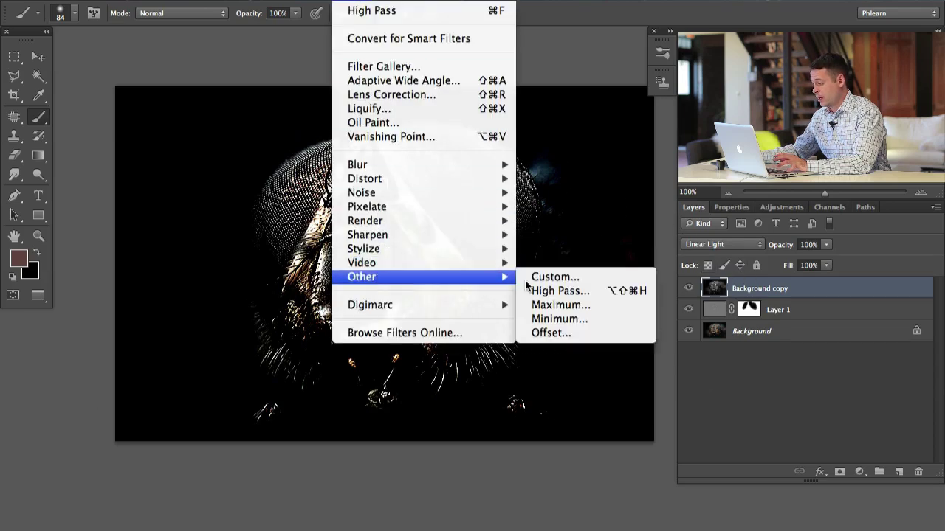
click(555, 293)
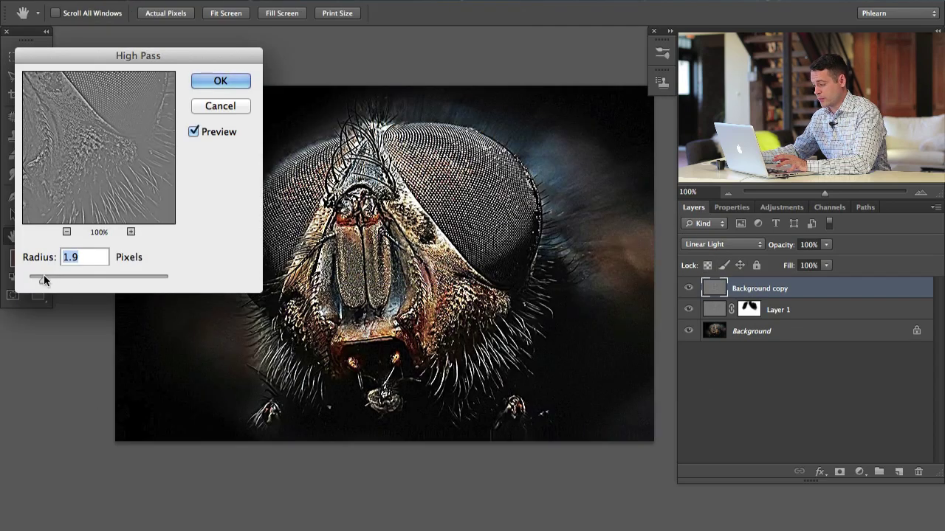
mouse_move(44, 279)
mouse_down()
mouse_move(63, 277)
mouse_move(32, 279)
mouse_move(45, 277)
mouse_up()
click(216, 77)
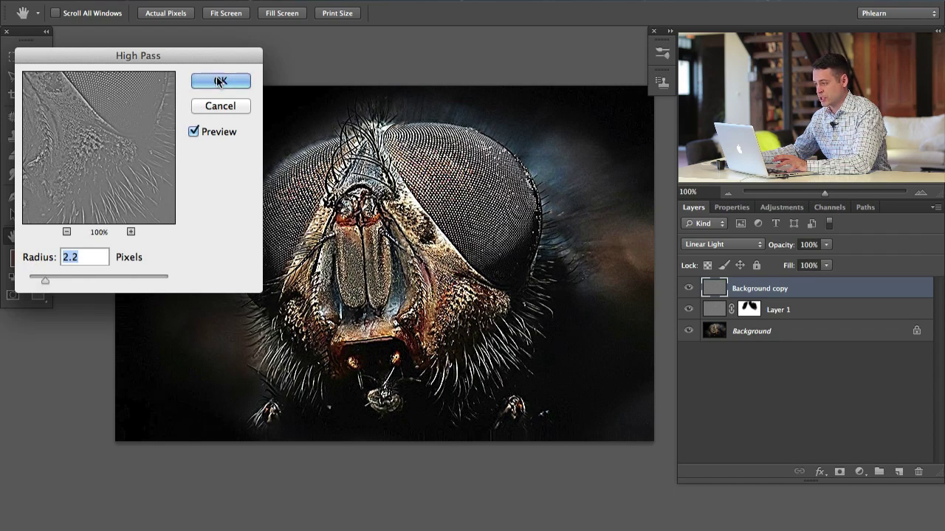
Step: Add a hide-all mask to Background copy and paint white over the fly's hairs
click(688, 290)
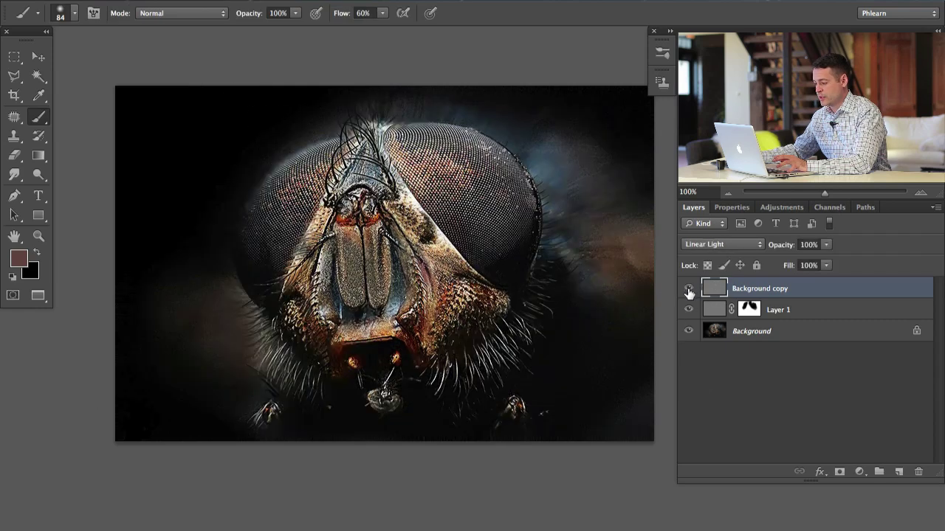
click(688, 289)
click(688, 290)
click(688, 290)
click(687, 290)
click(688, 289)
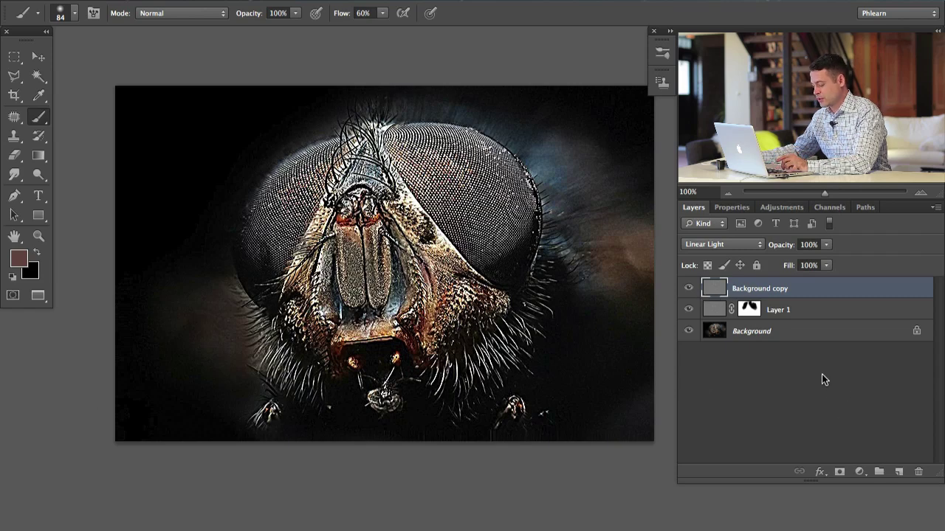
alt+click(839, 473)
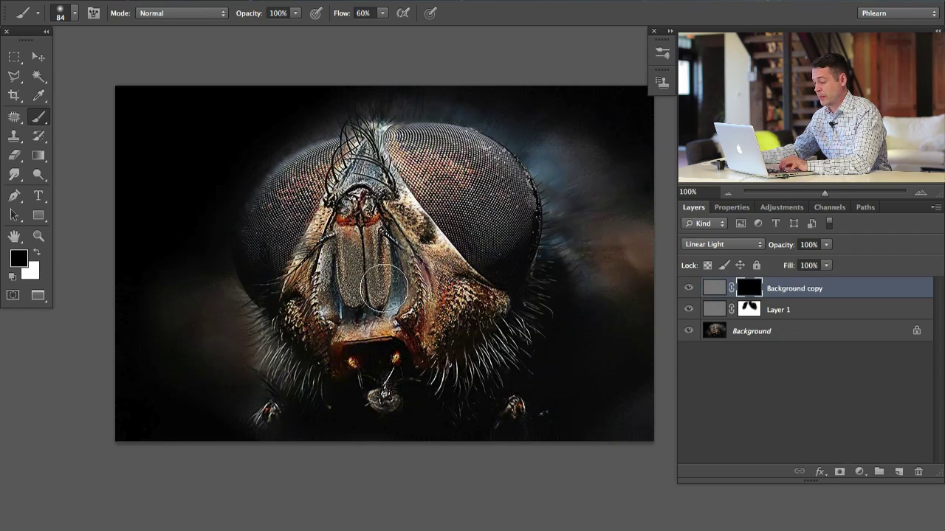
key(x)
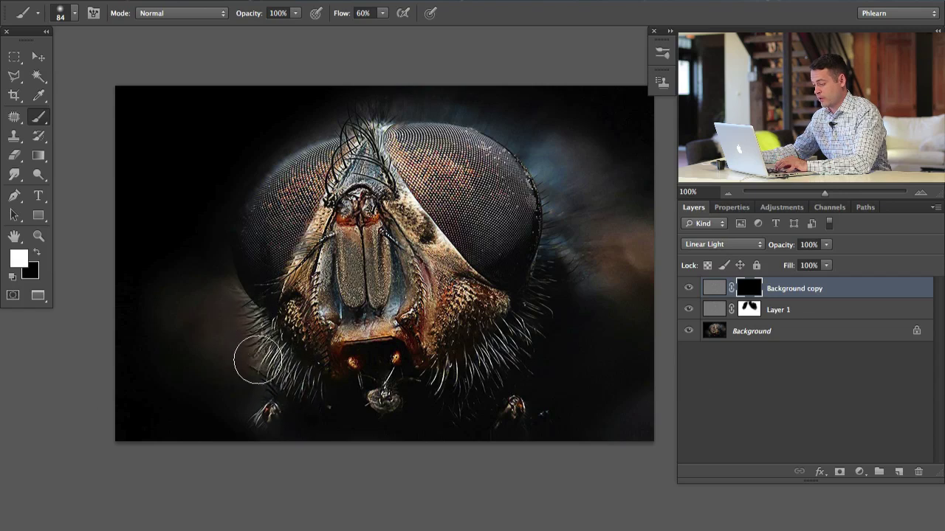
mouse_move(257, 361)
mouse_down()
mouse_move(291, 319)
mouse_move(292, 359)
mouse_move(372, 362)
mouse_move(442, 389)
mouse_move(483, 345)
mouse_move(523, 370)
mouse_move(538, 350)
mouse_move(562, 223)
mouse_move(544, 363)
mouse_move(556, 320)
mouse_up()
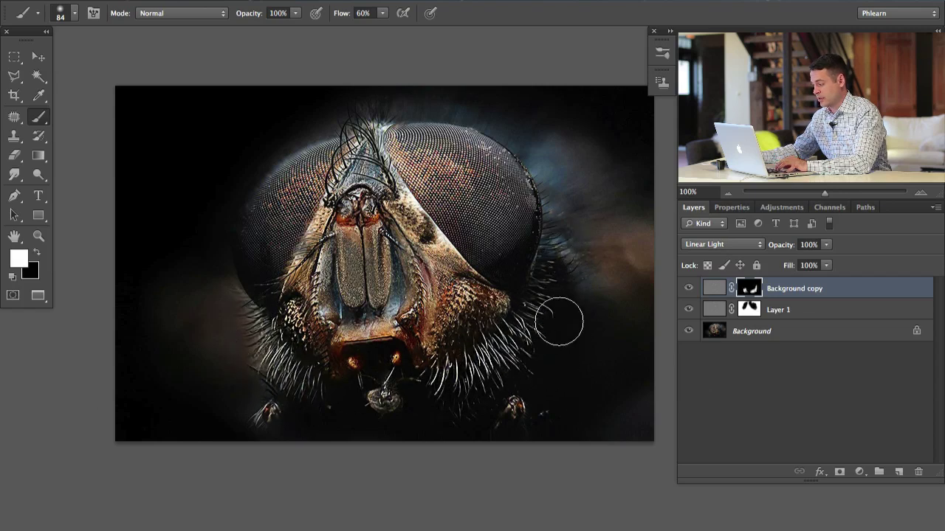
Step: Toggle Background copy and Layer 1 on and off to judge each sharpening layer
click(688, 289)
click(688, 289)
click(688, 289)
click(689, 289)
click(688, 289)
click(689, 291)
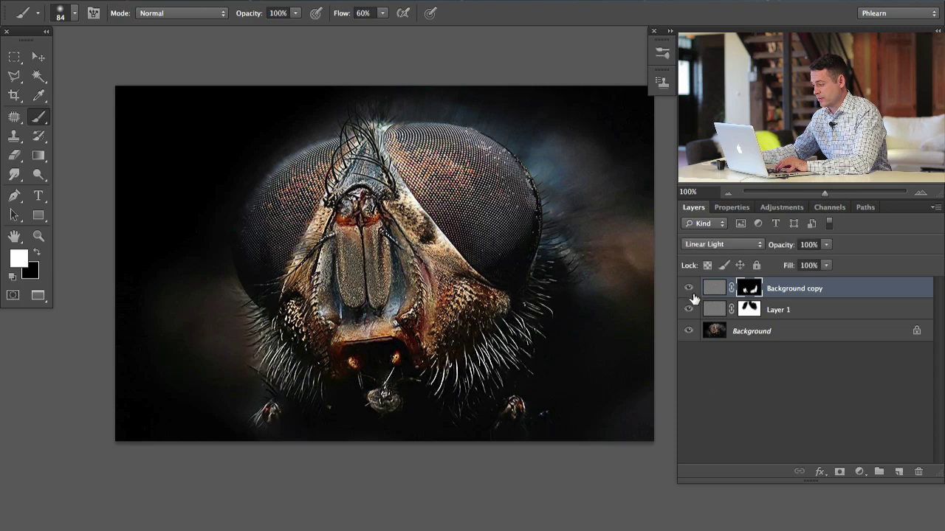
click(688, 310)
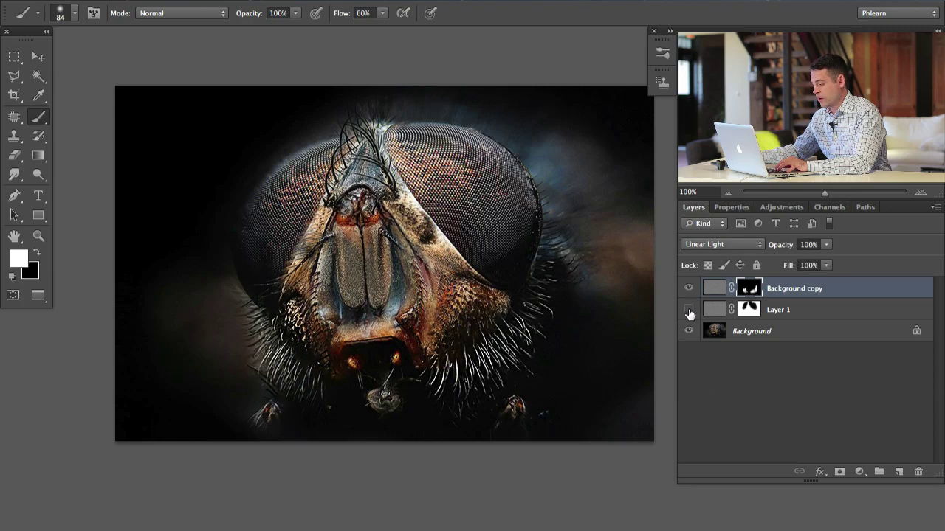
click(688, 310)
click(689, 310)
click(688, 310)
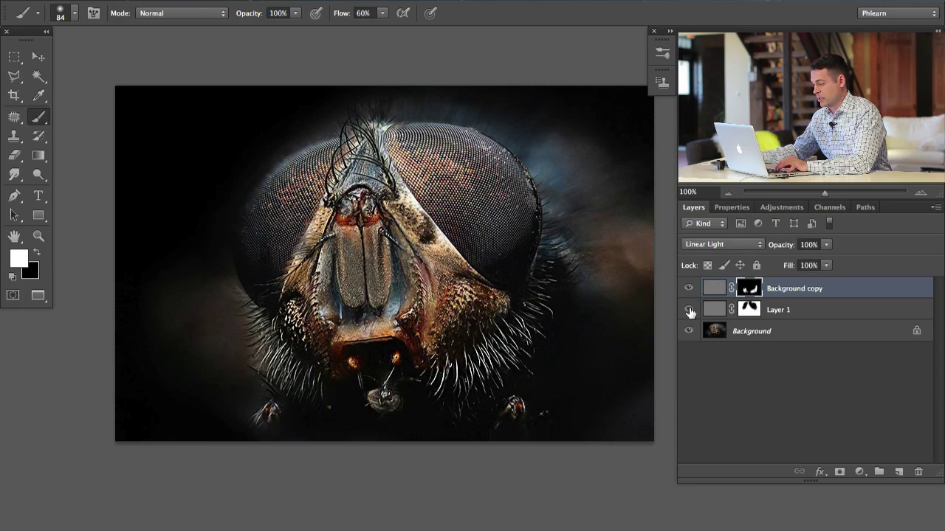
click(689, 289)
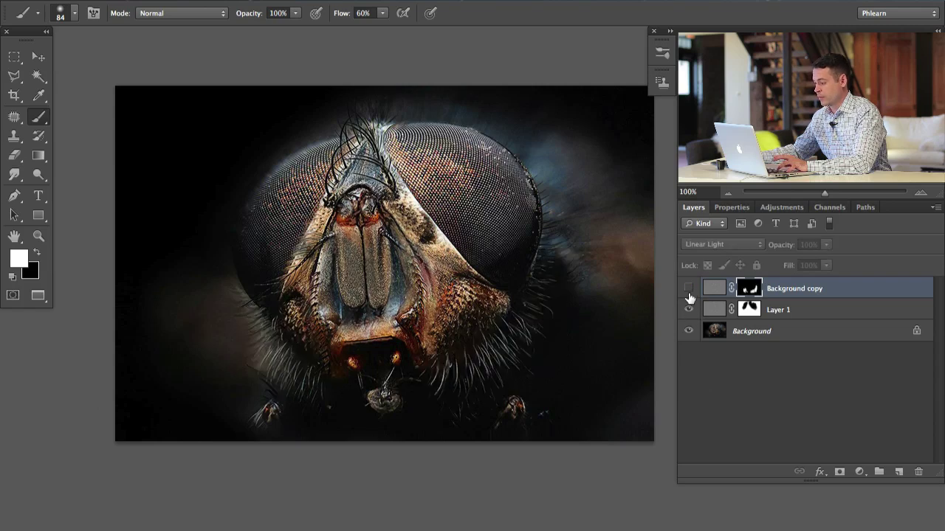
click(688, 290)
click(690, 291)
click(690, 292)
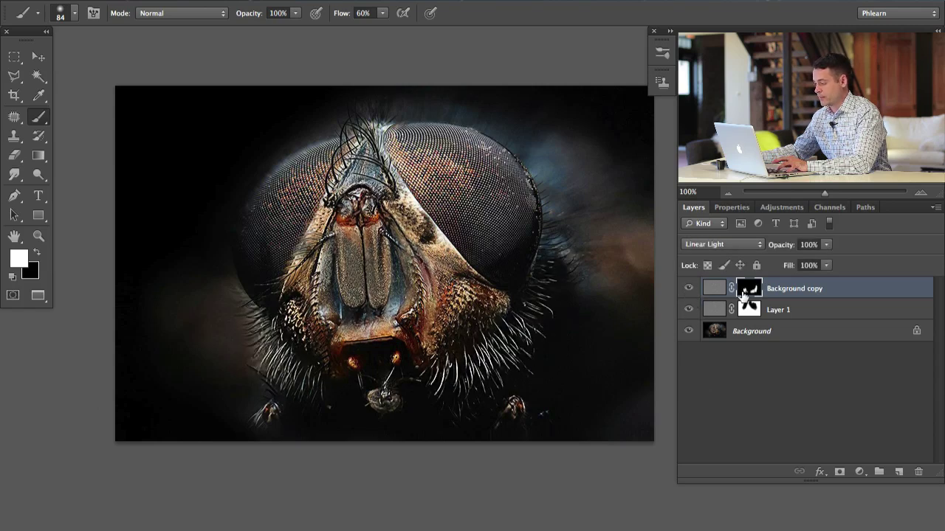
Step: Set Background copy's opacity to 64% and select the original Background layer
click(774, 288)
drag(783, 248, 757, 249)
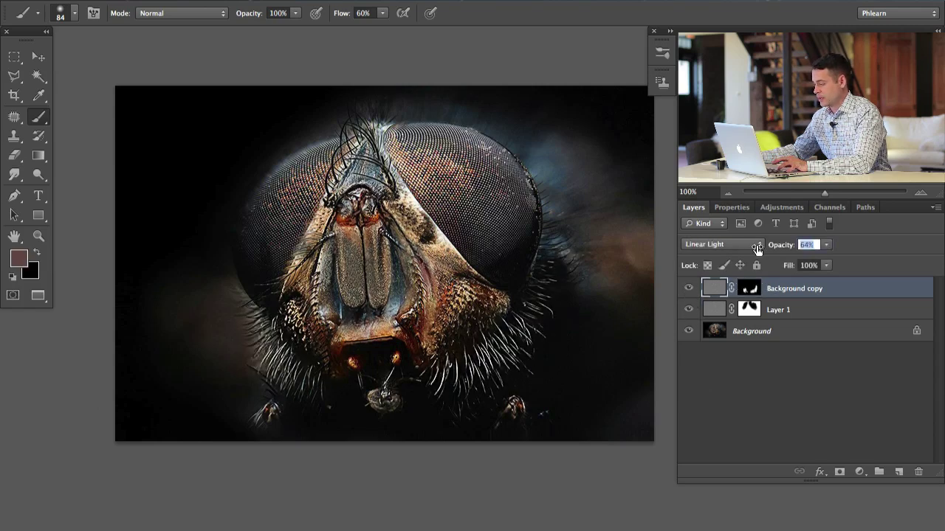
click(689, 310)
click(690, 310)
click(689, 310)
click(689, 310)
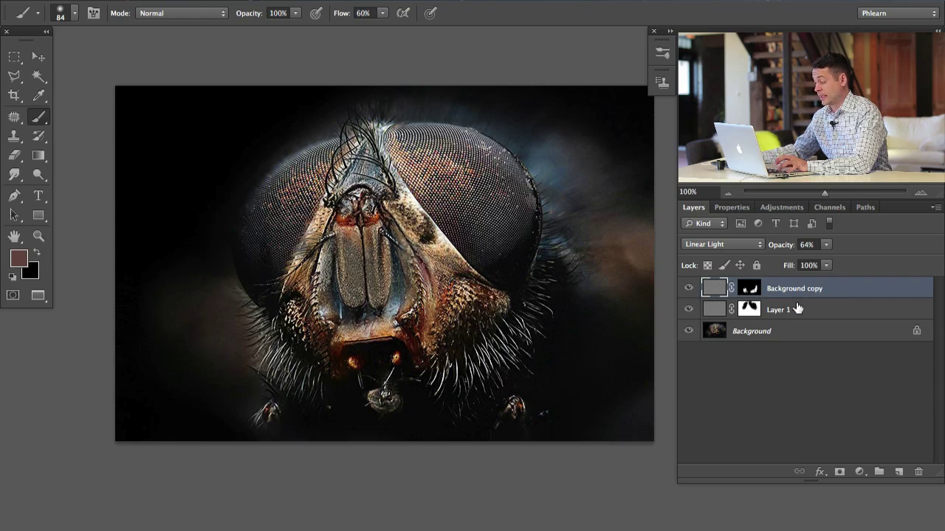
click(787, 334)
Step: Duplicate the layer as Background copy 2 at the top, desaturated, with Soft Light High Pass
key(super+j)
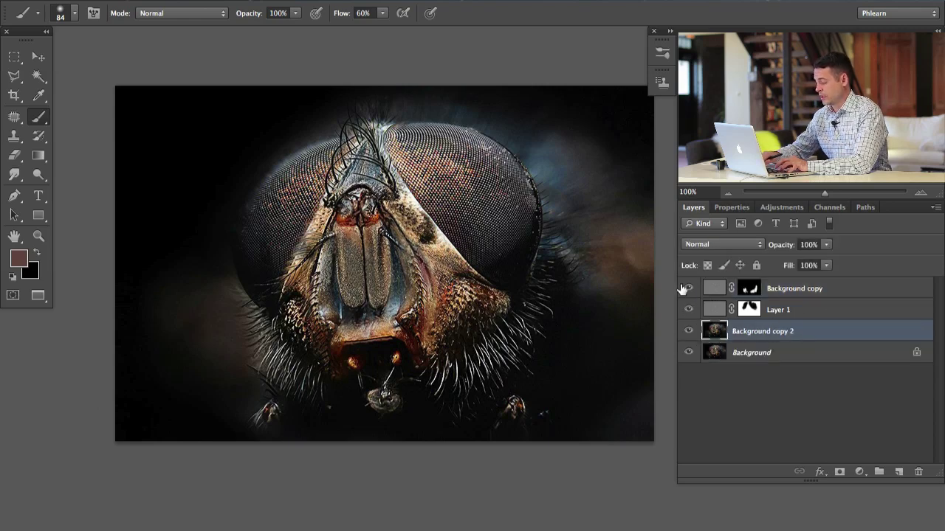
key(super+bracketright)
key(super+bracketright)
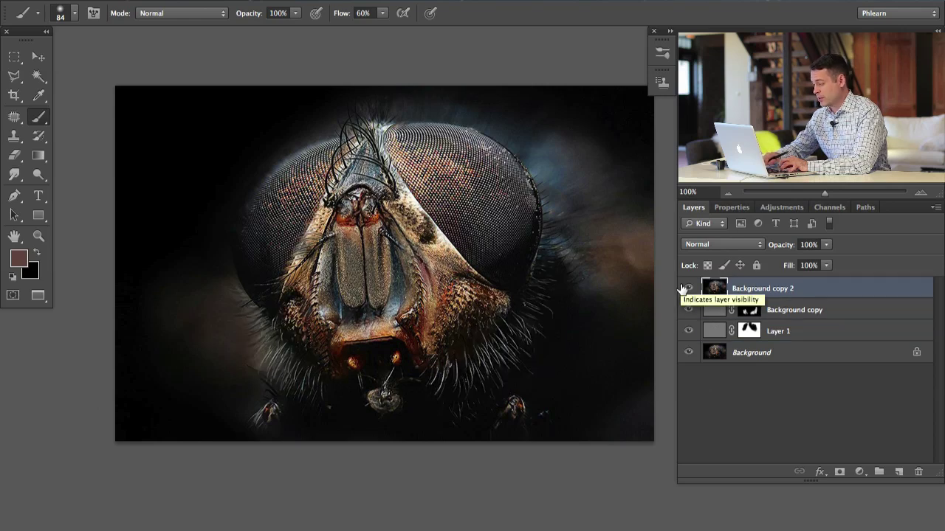
key(super+shift+u)
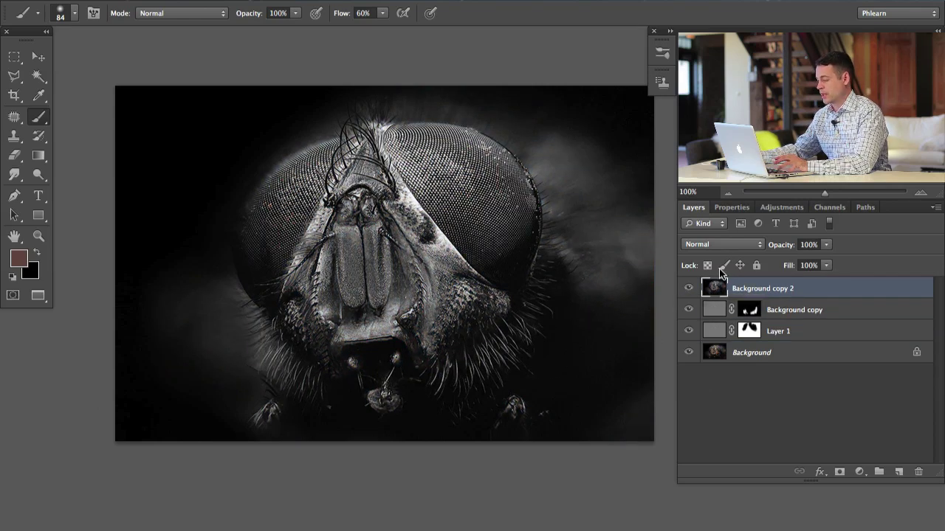
click(723, 245)
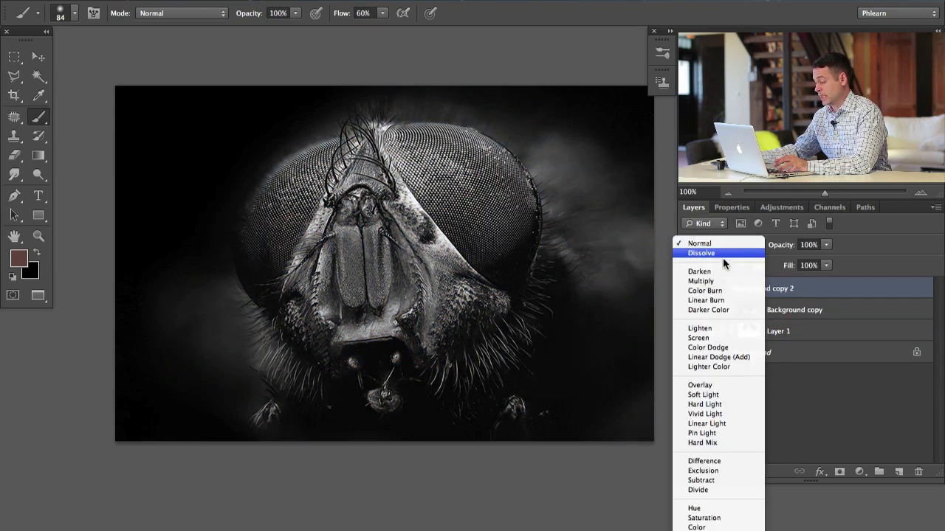
click(722, 395)
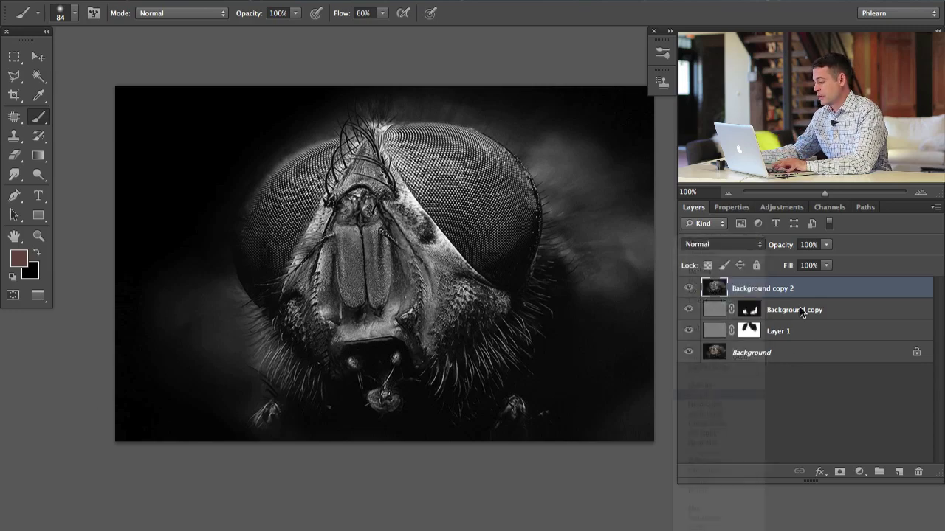
key(super+alt+f)
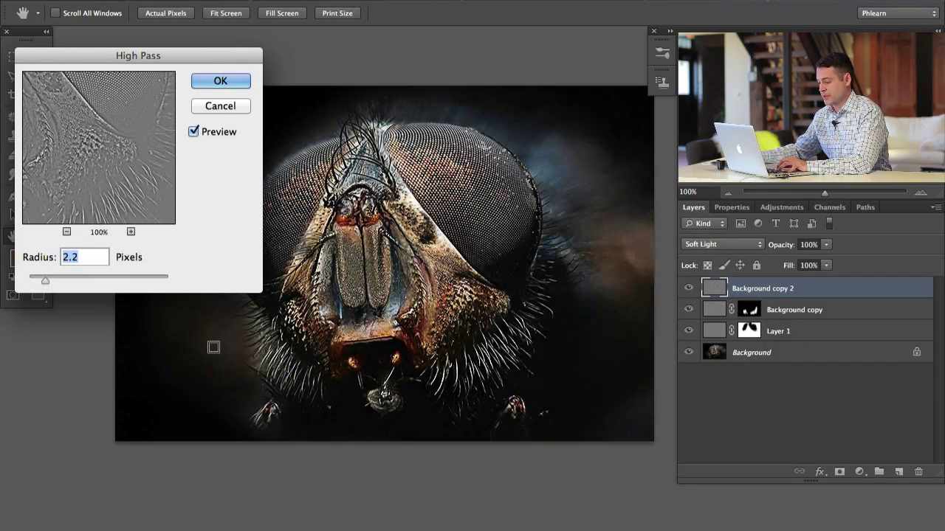
mouse_move(48, 282)
mouse_down()
mouse_move(24, 277)
mouse_move(53, 281)
mouse_up()
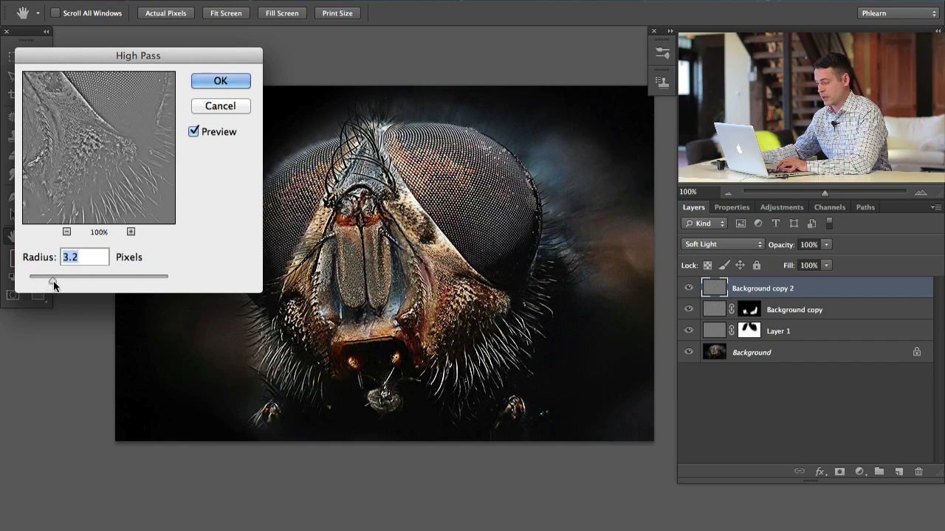
click(220, 80)
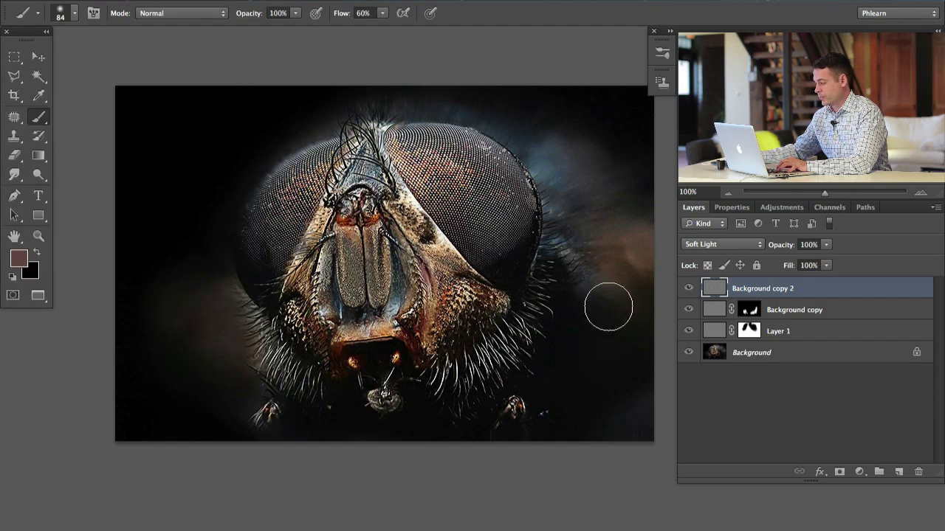
Step: Toggle Background copy 2, Layer 1, Background copy and the original photo to compare sharpening
click(689, 288)
click(689, 289)
click(689, 289)
click(689, 289)
click(689, 288)
click(689, 289)
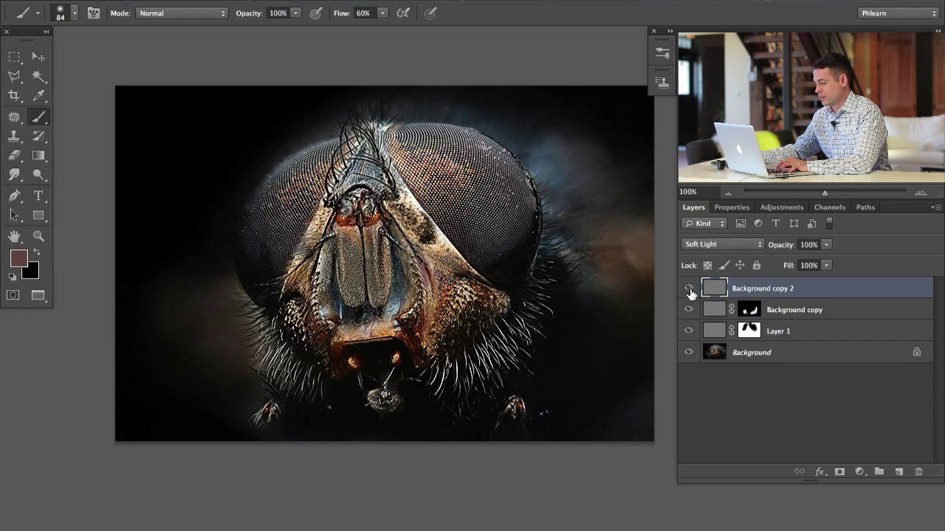
alt+click(688, 354)
alt+click(689, 354)
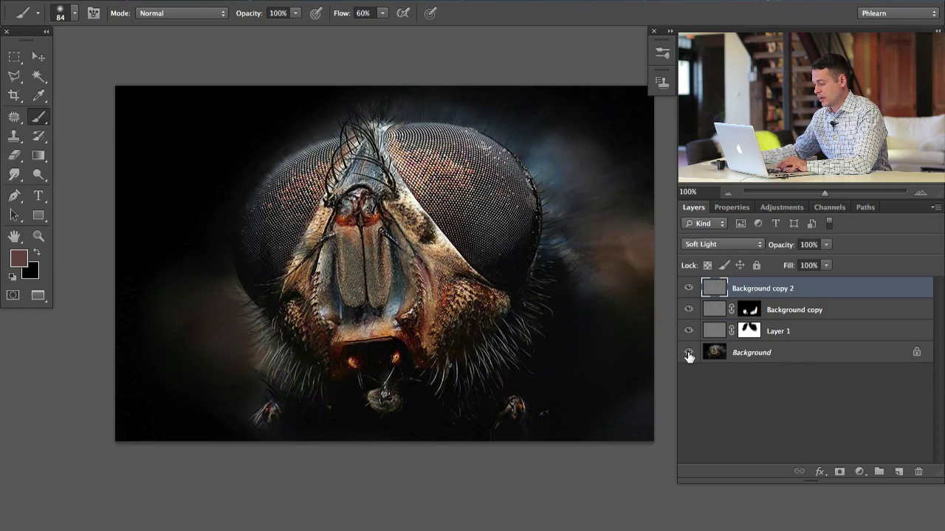
alt+click(689, 354)
alt+click(689, 354)
alt+click(689, 355)
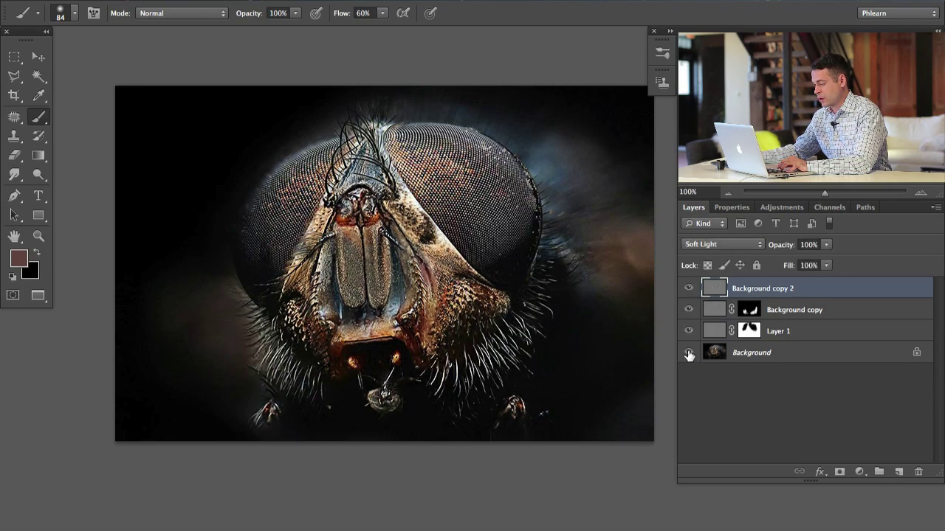
alt+click(688, 354)
alt+click(688, 354)
alt+click(688, 355)
click(688, 331)
click(689, 332)
click(688, 310)
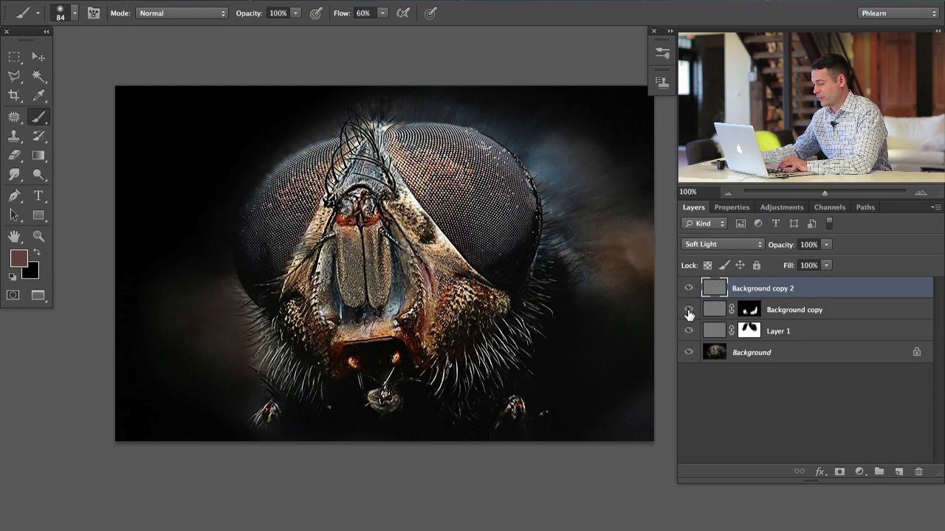
click(688, 310)
Step: Lower Background copy to 47% opacity and make Background copy 2 visible and selected
click(788, 308)
drag(780, 244, 768, 244)
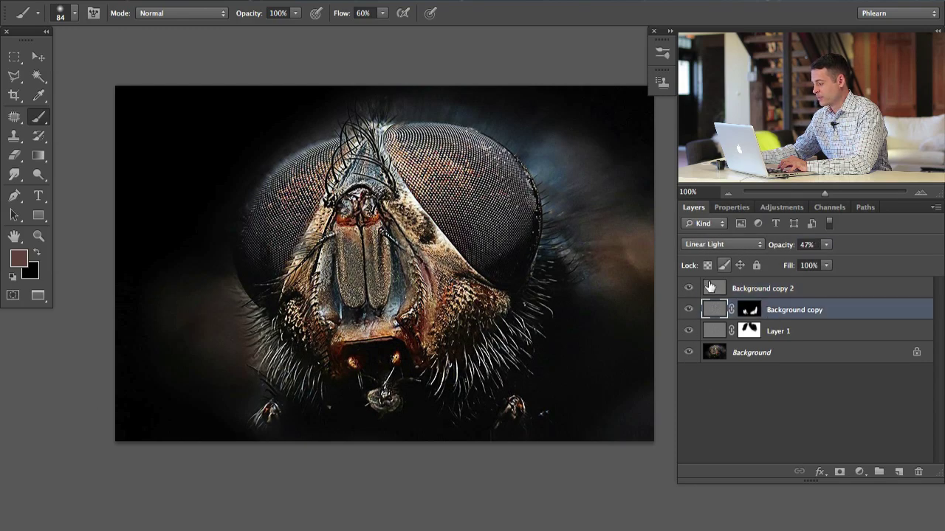
click(690, 288)
click(790, 288)
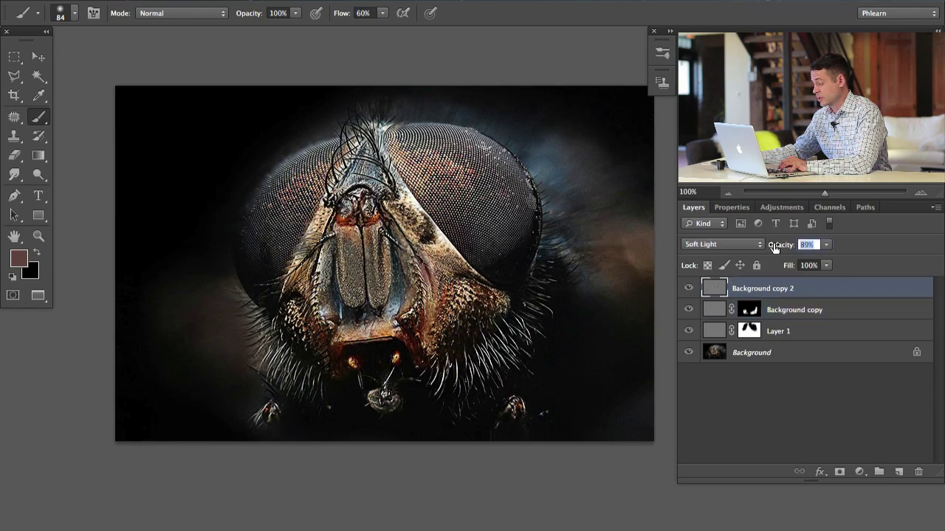
Step: Compare the original photo against the sharpened result once more
alt+click(692, 355)
alt+click(691, 356)
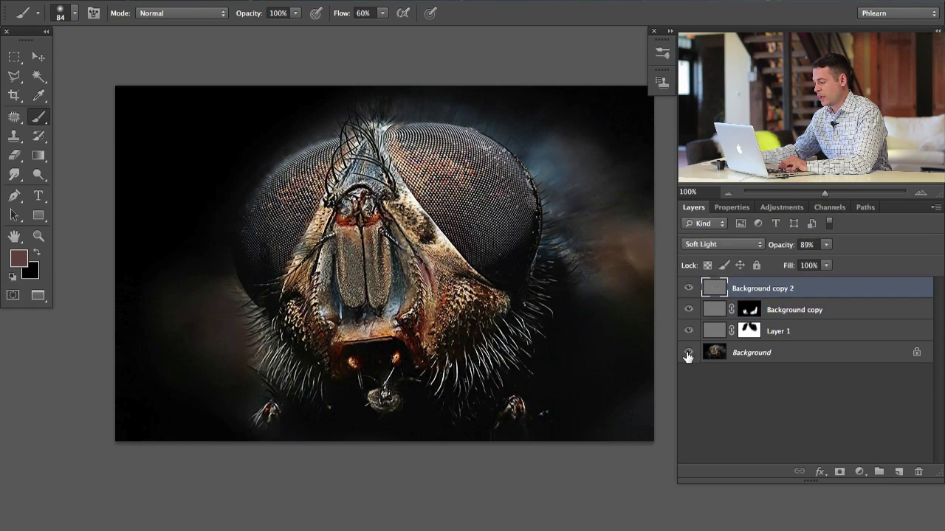
alt+click(688, 356)
alt+click(689, 356)
alt+click(689, 356)
alt+click(690, 355)
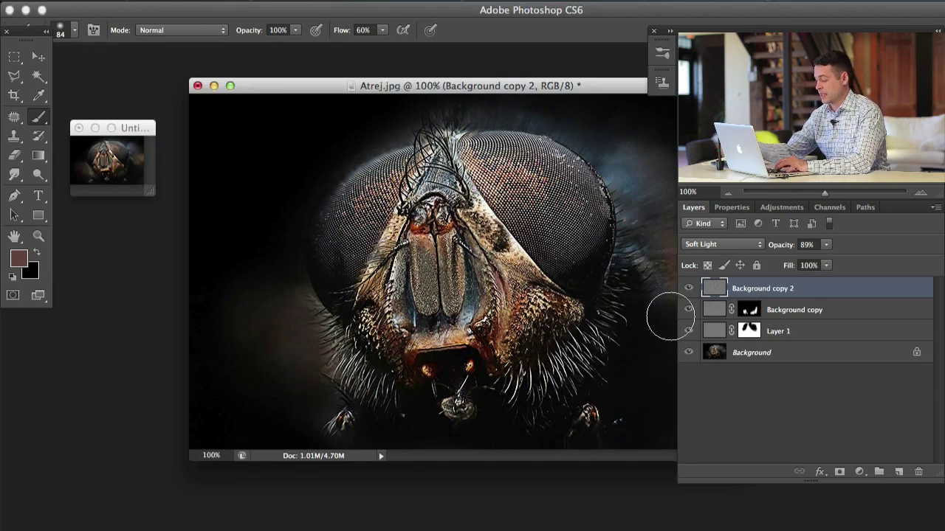
Step: Reframe the view at 100% and toggle Background copy 2 and Layer 1 to compare their effects
key(super+minus)
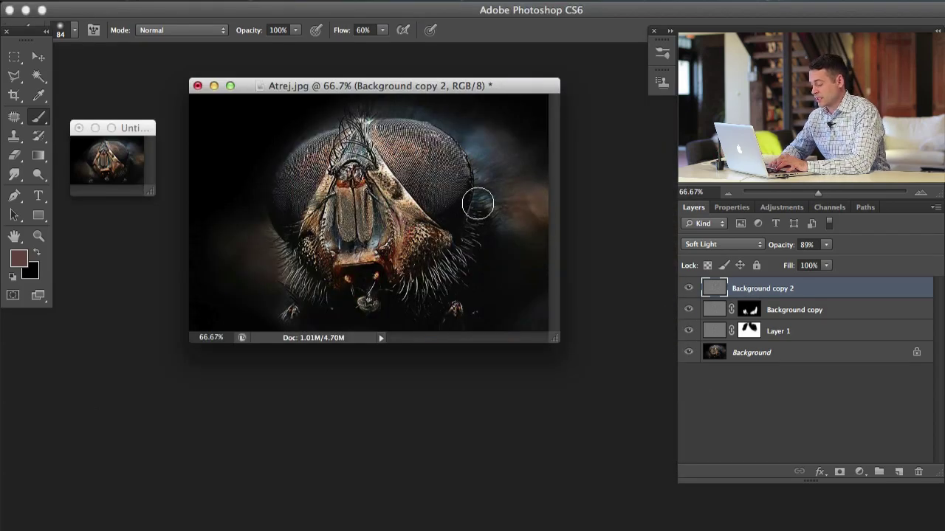
key(super+plus)
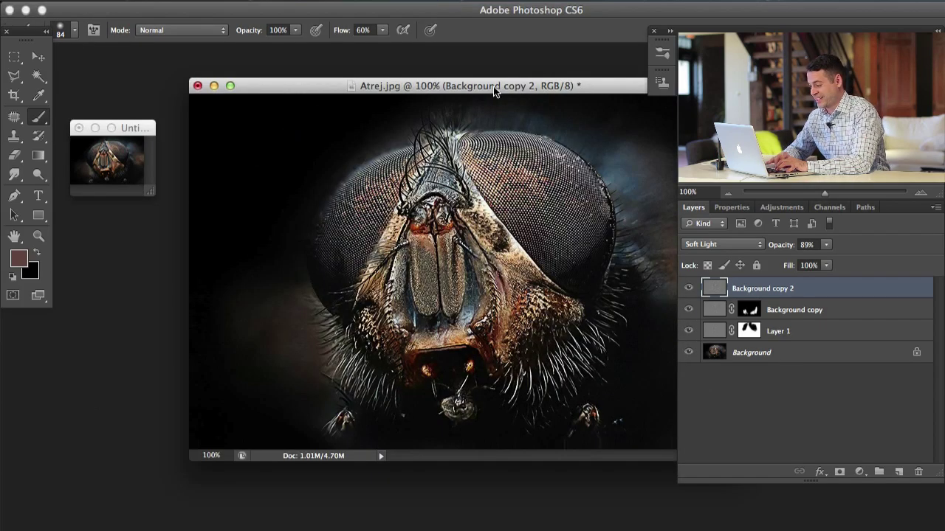
drag(493, 86, 405, 78)
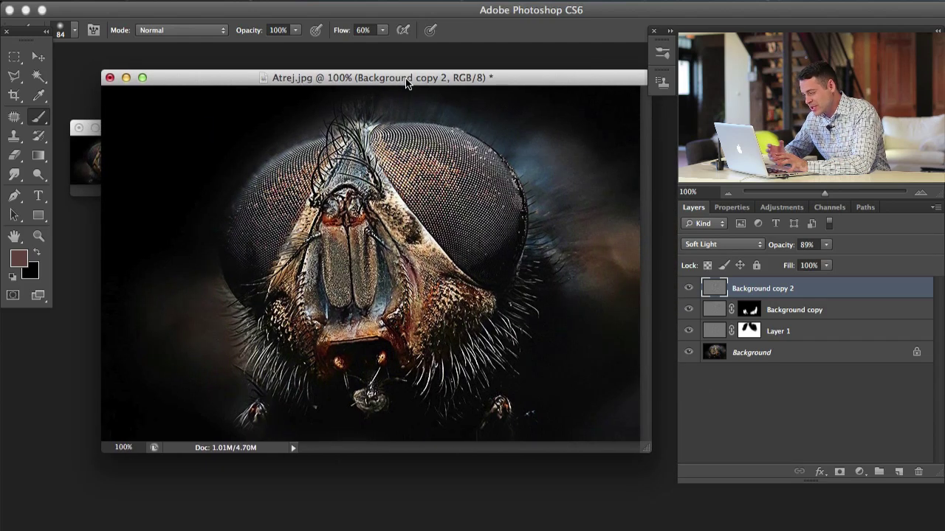
click(689, 290)
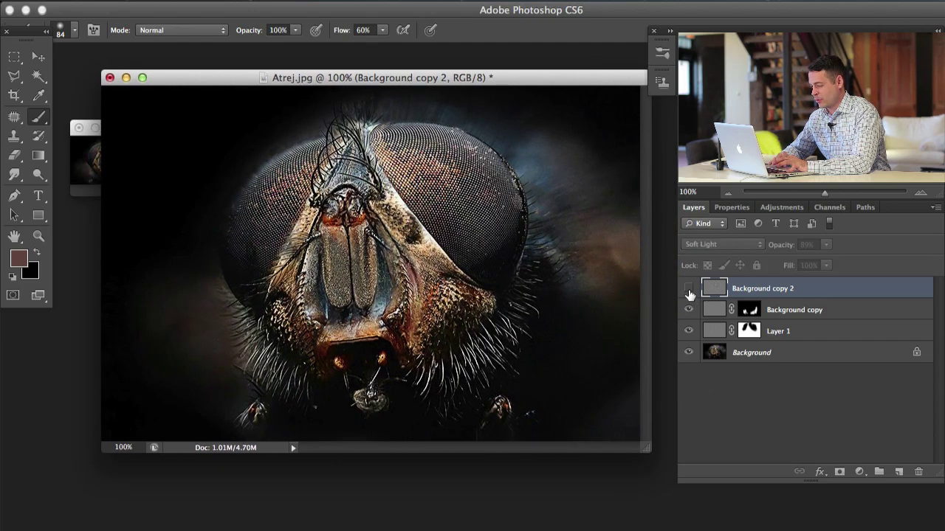
click(689, 290)
click(690, 331)
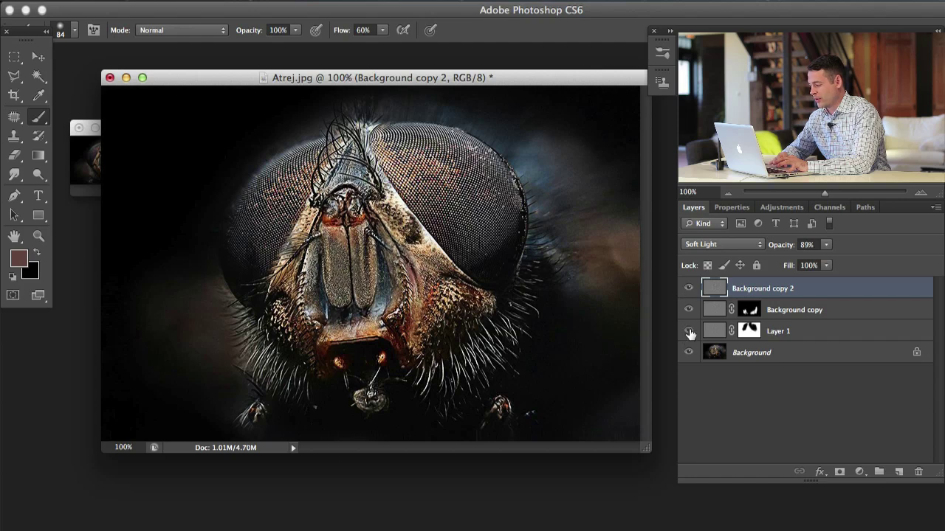
click(689, 332)
Step: Reduce Layer 1's Overlay sharpening to 68% opacity
click(797, 330)
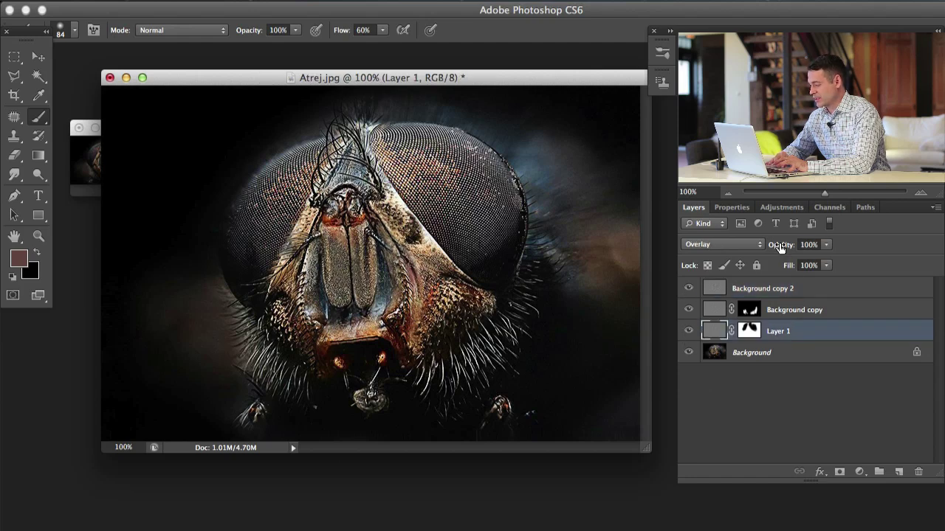
drag(780, 248, 756, 248)
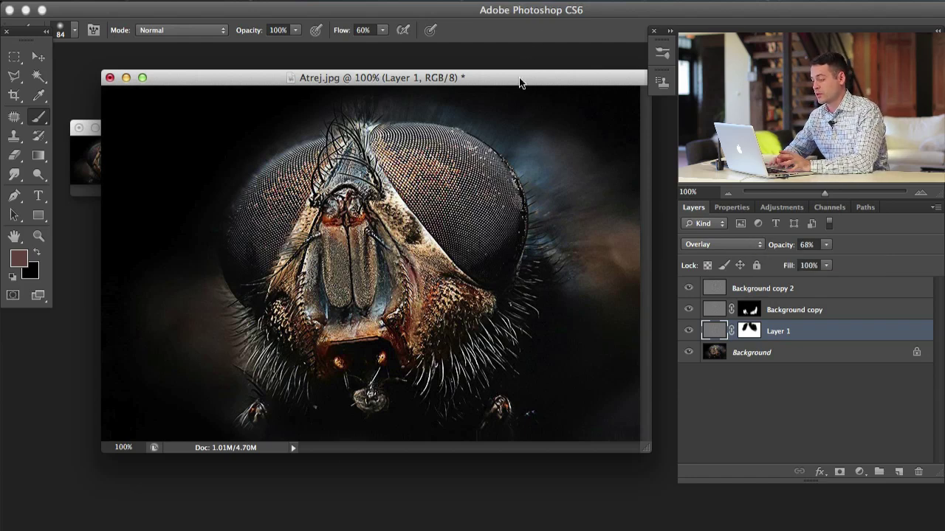
drag(520, 82, 504, 79)
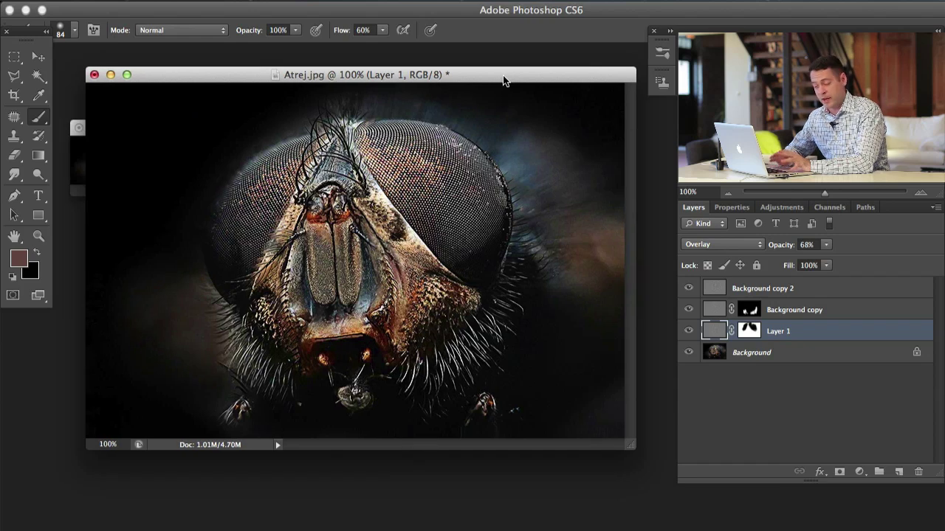
click(126, 0)
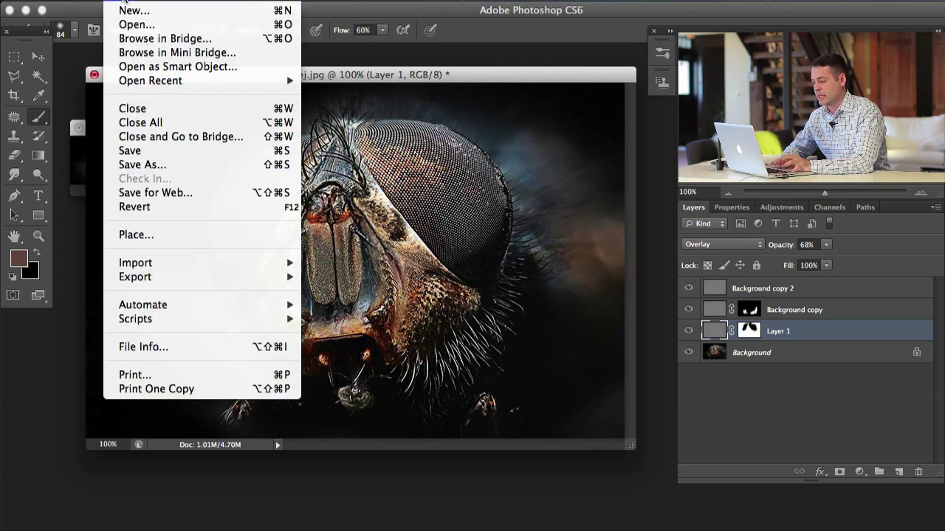
Step: Bring up Save for Web for the fly image and move the dialog up and left
click(189, 193)
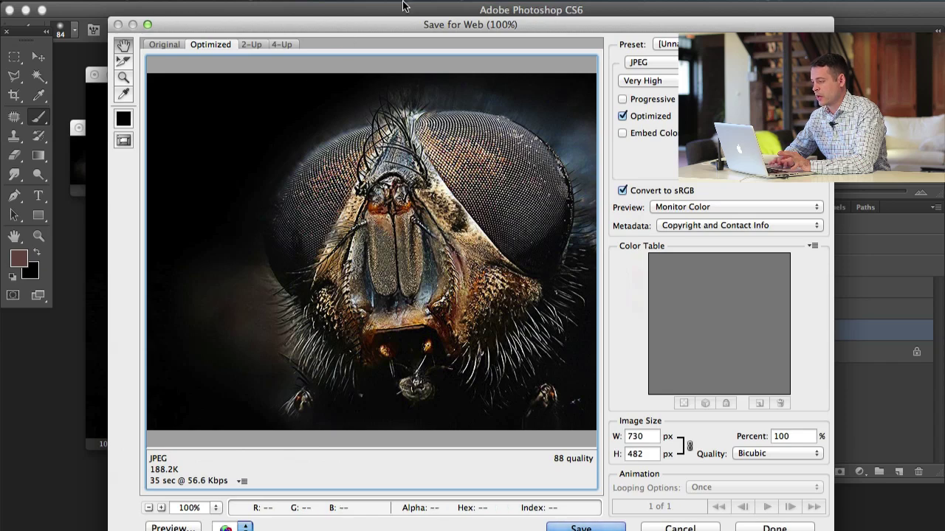
drag(407, 25, 371, 19)
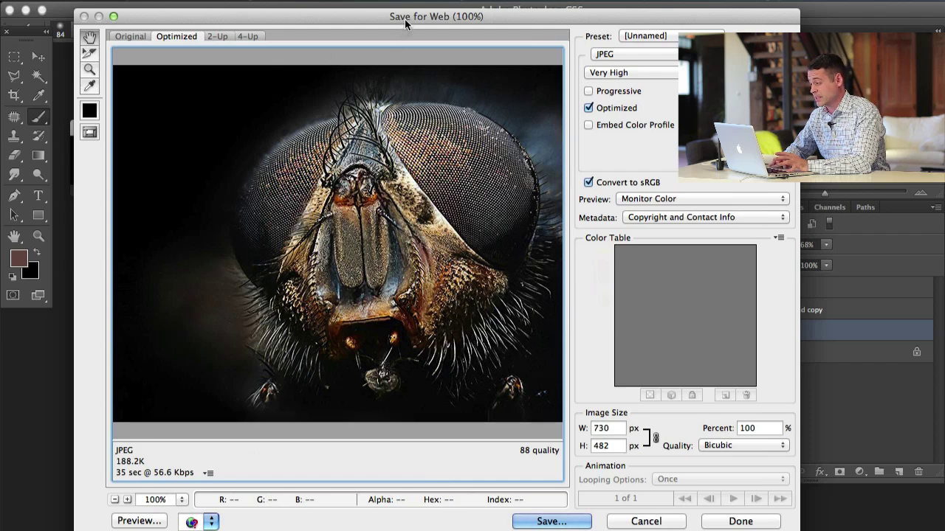
Step: Keep JPEG and try quality values 100, 67 and 61, settling on the JPEG High preset at 60
click(616, 54)
click(616, 56)
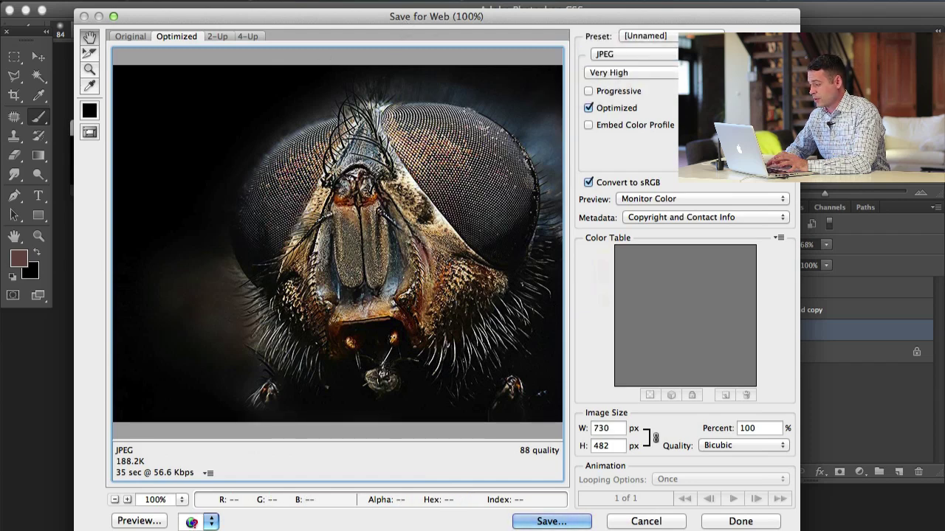
text(100)
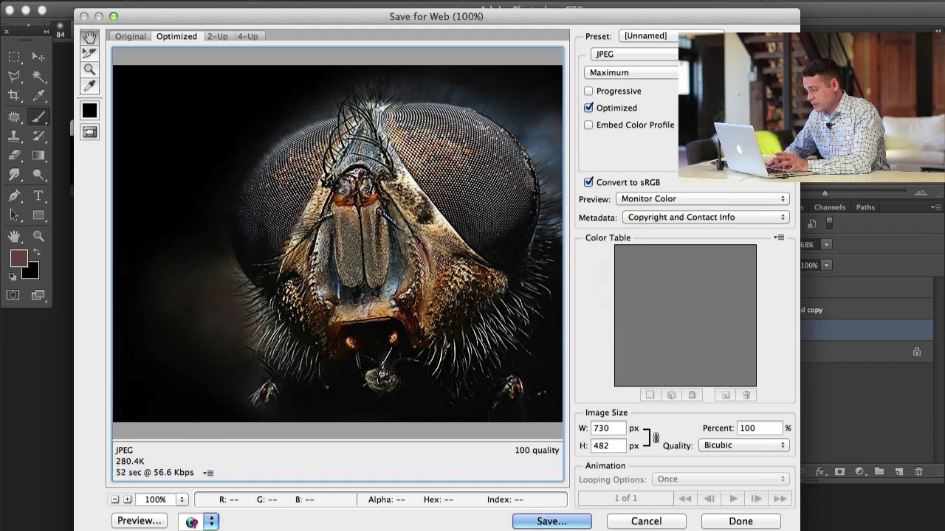
text(67)
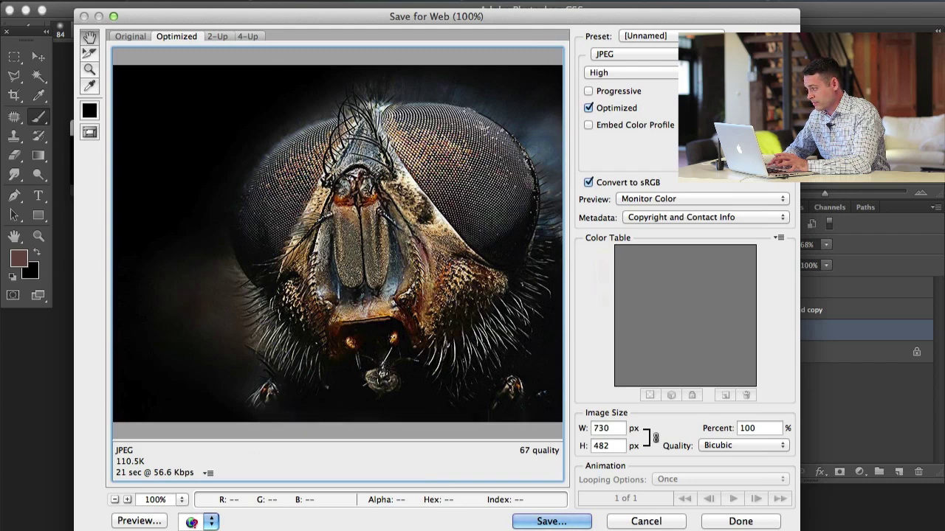
key(BackSpace)
text(1)
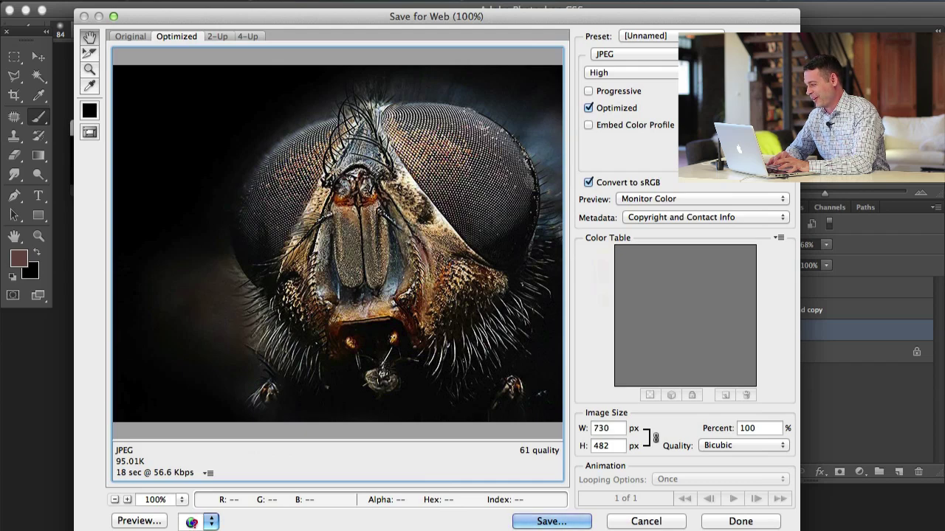
key(BackSpace)
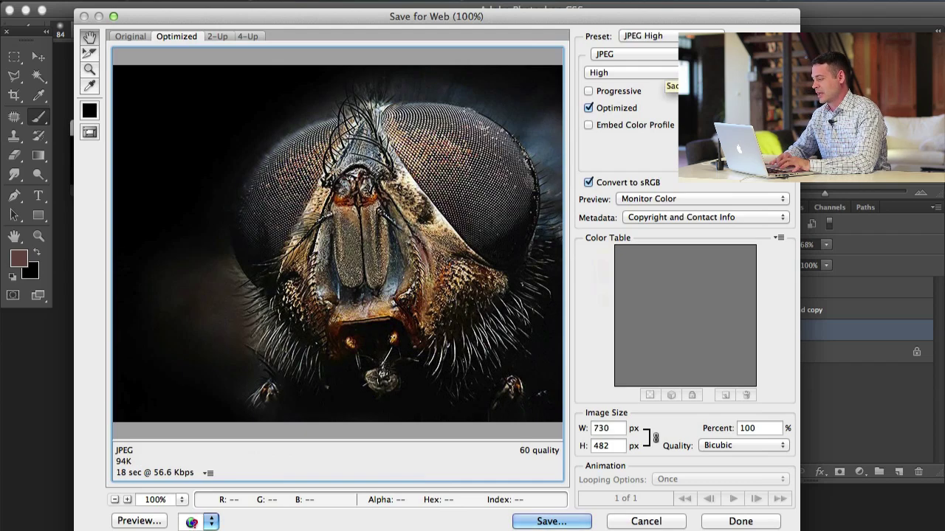
drag(448, 202, 358, 212)
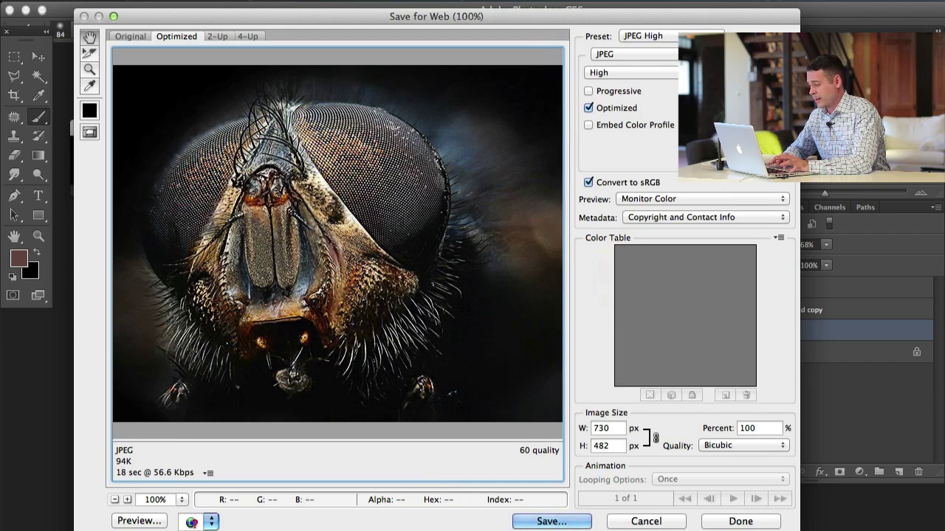
text(100)
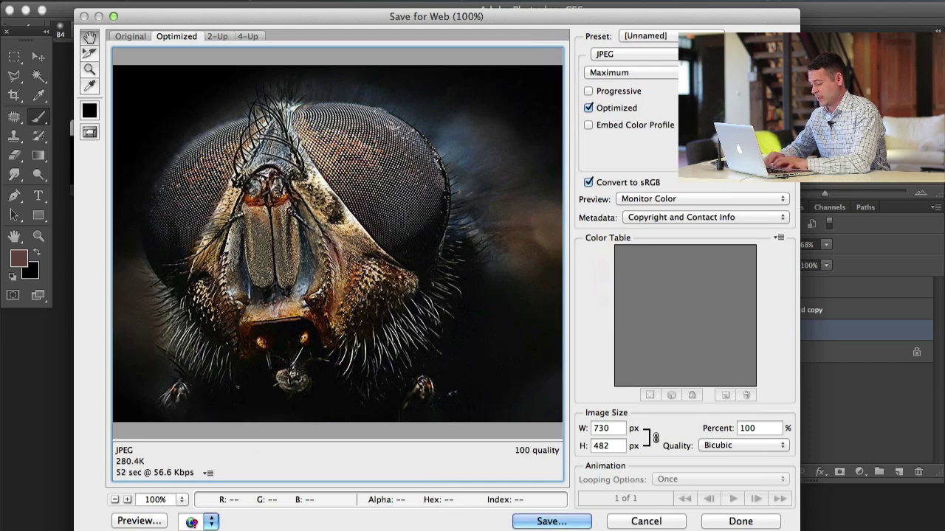
key(super+z)
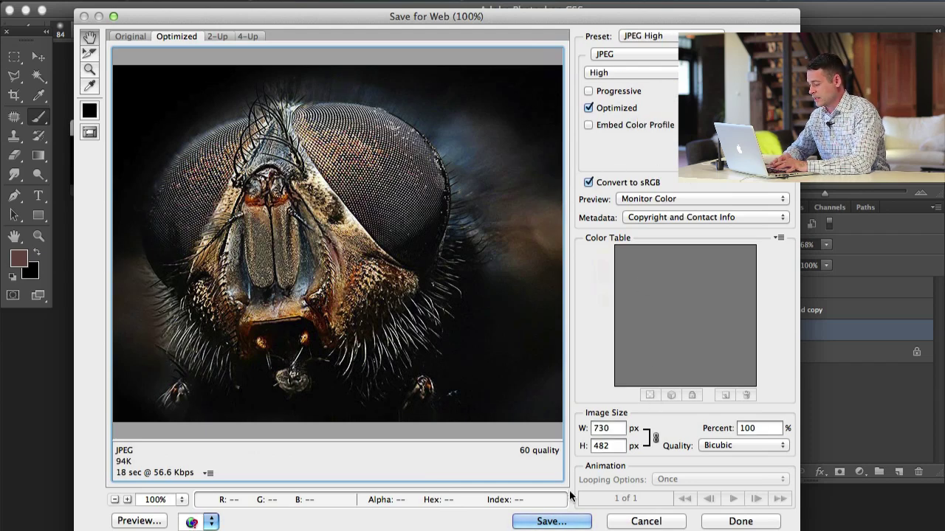
Step: Save the optimized JPEG to the Desktop as FlyFace
click(566, 520)
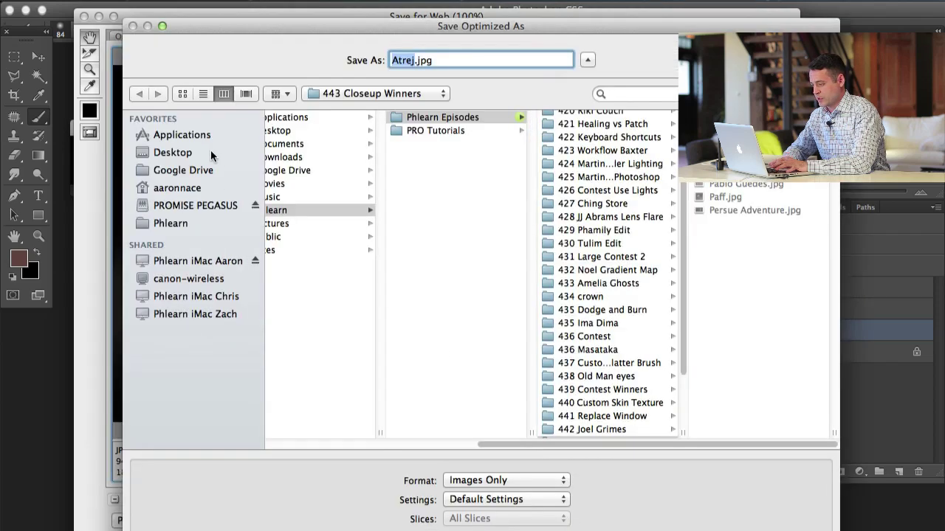
click(198, 152)
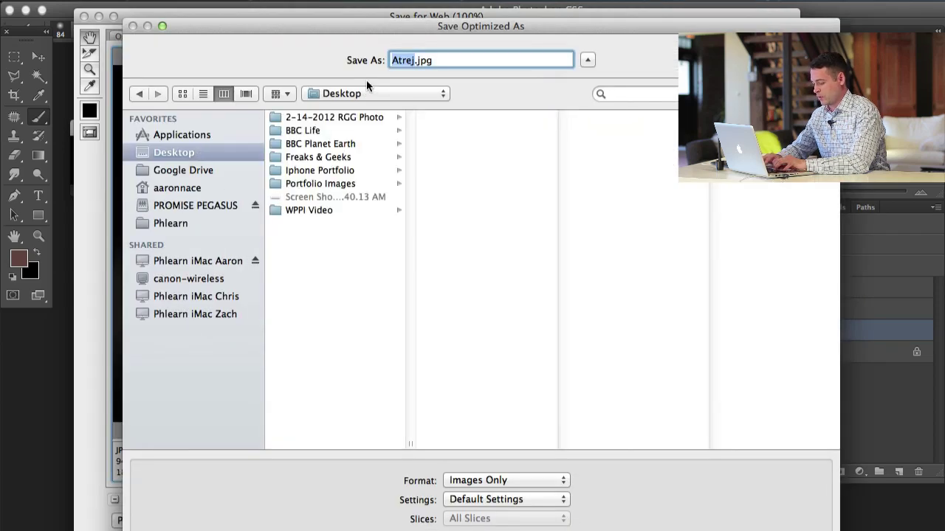
text(Fly)
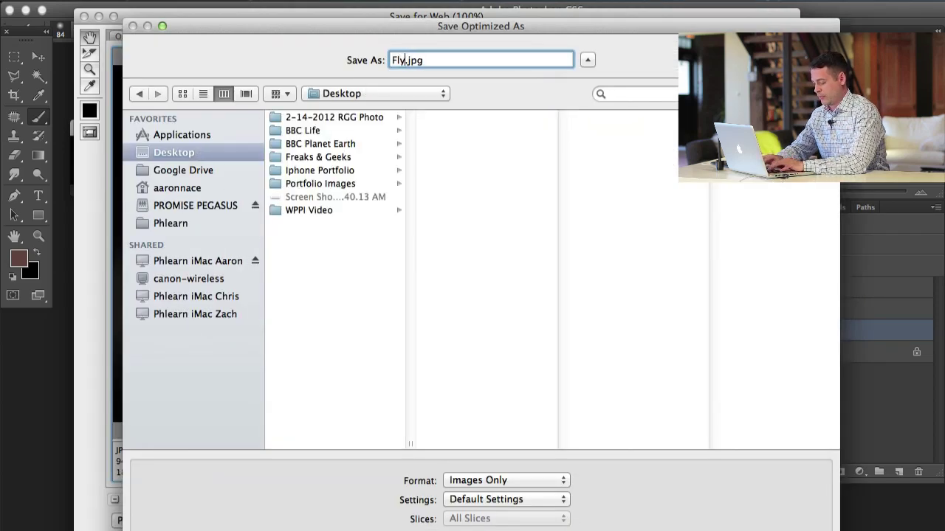
text(Face)
key(Return)
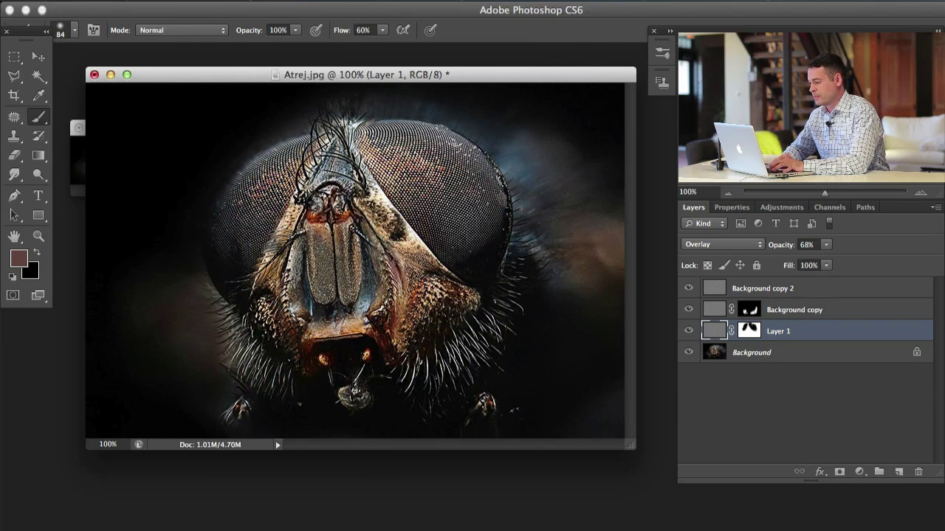
drag(373, 74, 393, 87)
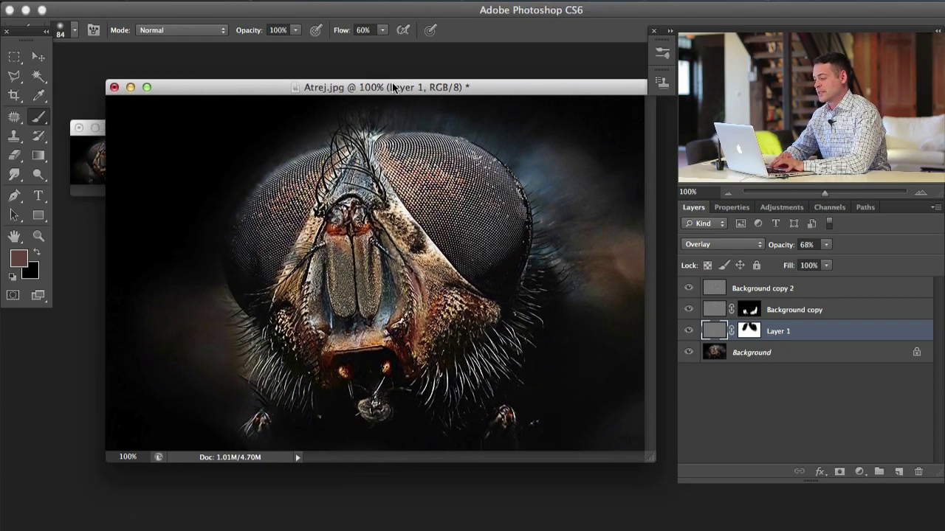